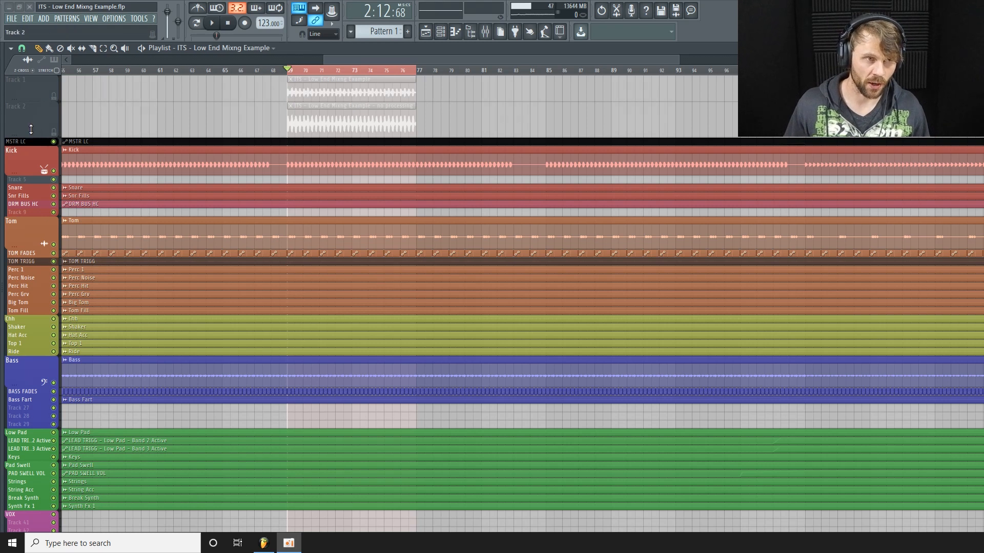
Make playlist Track 2 slightly taller and play the looped section between bars 69 and 77, stopping after the listen.
{"action": "left_click_drag", "start_coordinate": [30, 128], "coordinate": [41, 154]}
{"action": "key", "text": "space"}
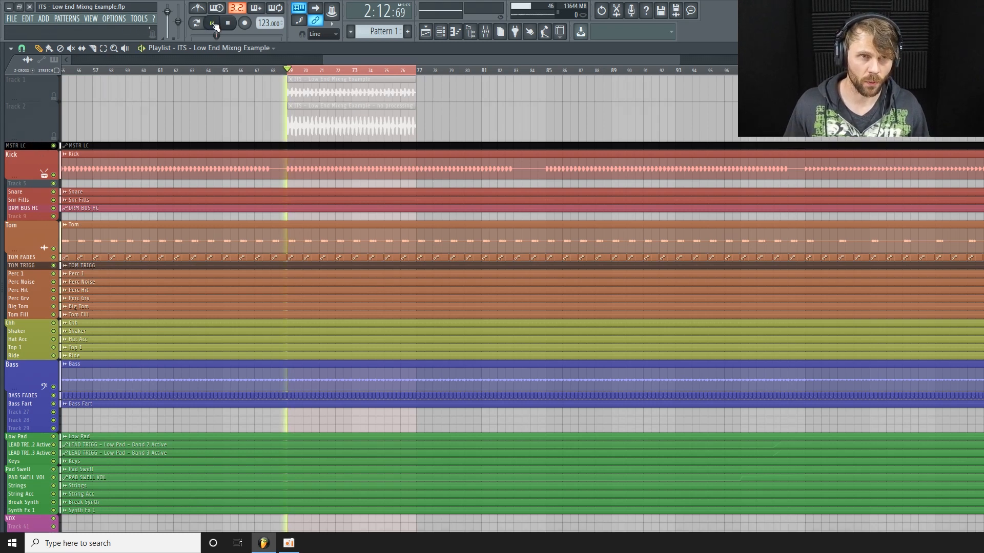
{"action": "left_click_drag", "start_coordinate": [369, 58], "coordinate": [397, 58]}
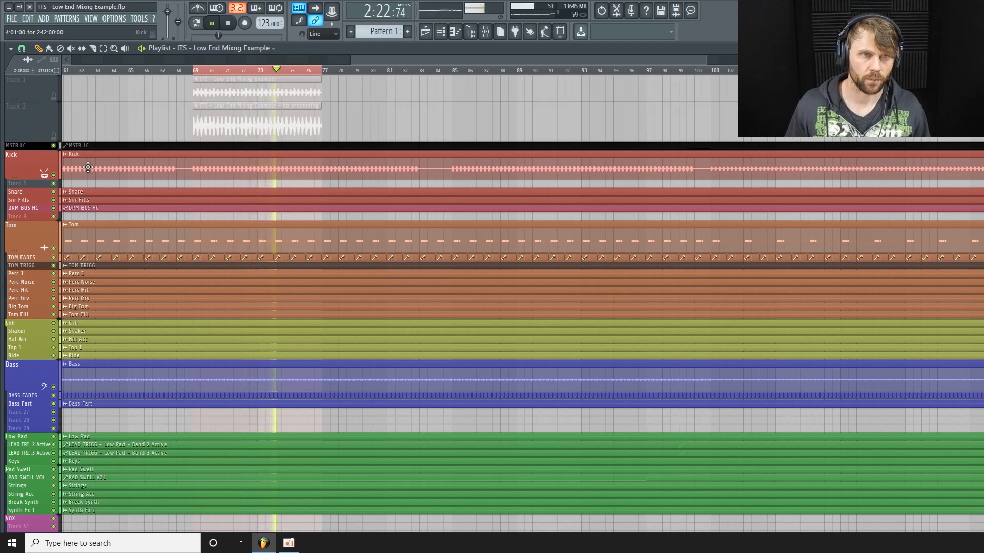
{"action": "left_click", "coordinate": [229, 23]}
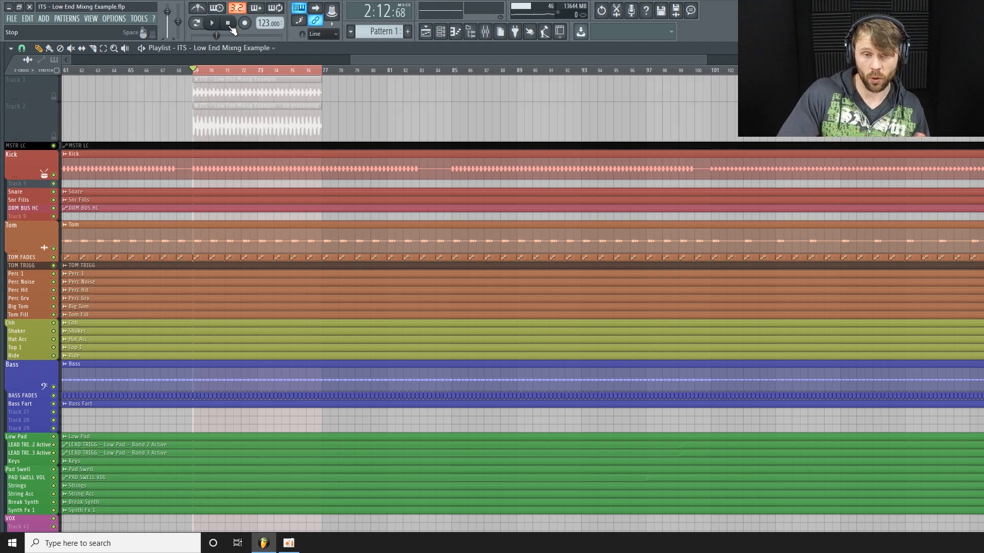
Open the mixer and bring up the WaveShell H-EQ plug-in on the KICK BUS, clear of the other mixer tracks.
{"action": "left_click", "coordinate": [485, 31]}
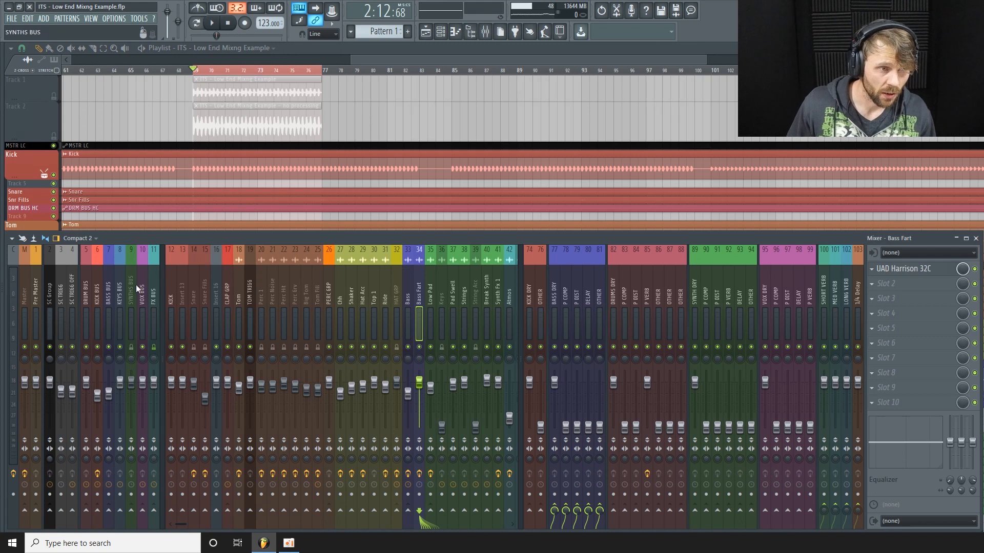
{"action": "left_click", "coordinate": [110, 303]}
{"action": "left_click", "coordinate": [99, 306]}
{"action": "left_click", "coordinate": [929, 270]}
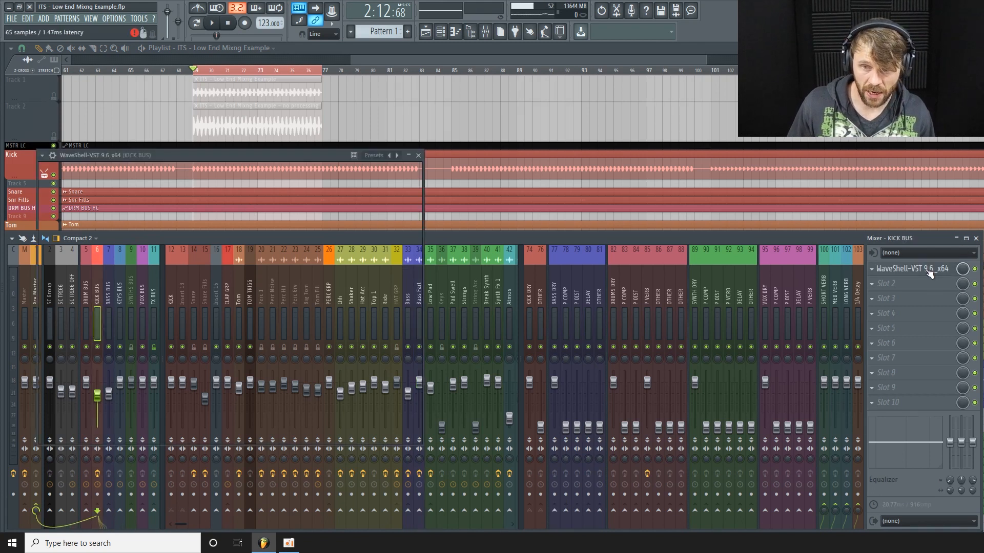
{"action": "left_click_drag", "start_coordinate": [293, 154], "coordinate": [667, 186]}
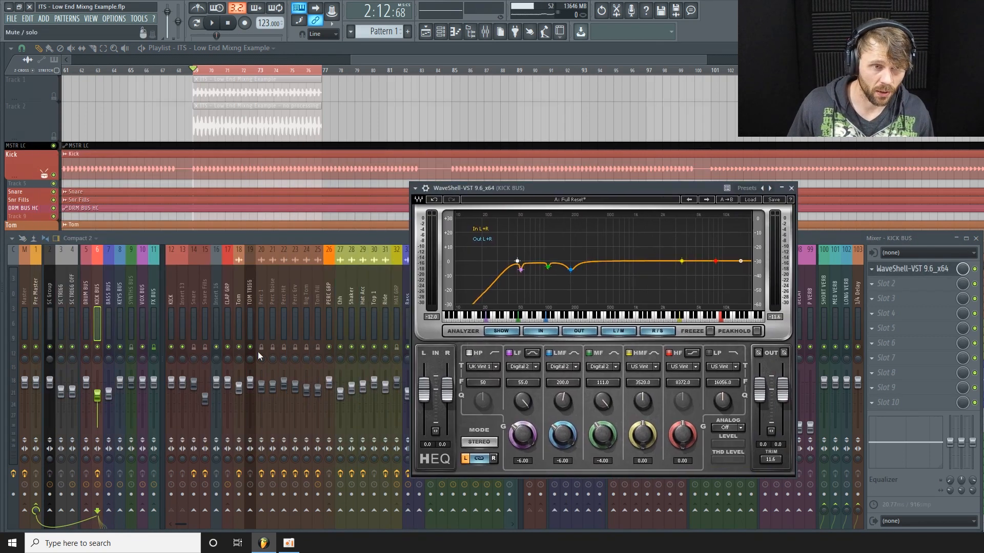
Mute the Tom mixer track and play the loop to examine the kick bus spectrum in the H-EQ analyzer.
{"action": "left_click", "coordinate": [240, 348]}
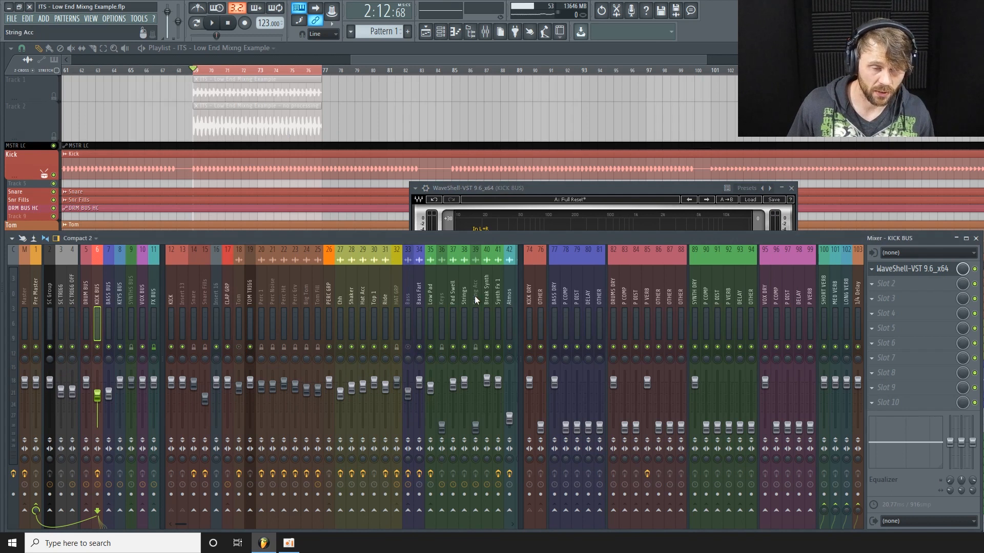
{"action": "left_click_drag", "start_coordinate": [600, 185], "coordinate": [262, 187]}
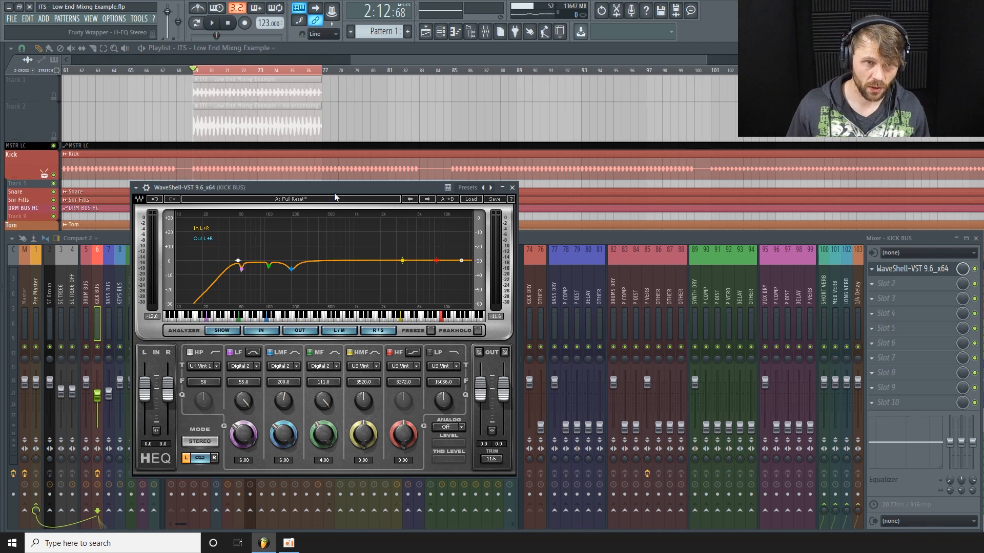
{"action": "left_click_drag", "start_coordinate": [331, 190], "coordinate": [358, 189]}
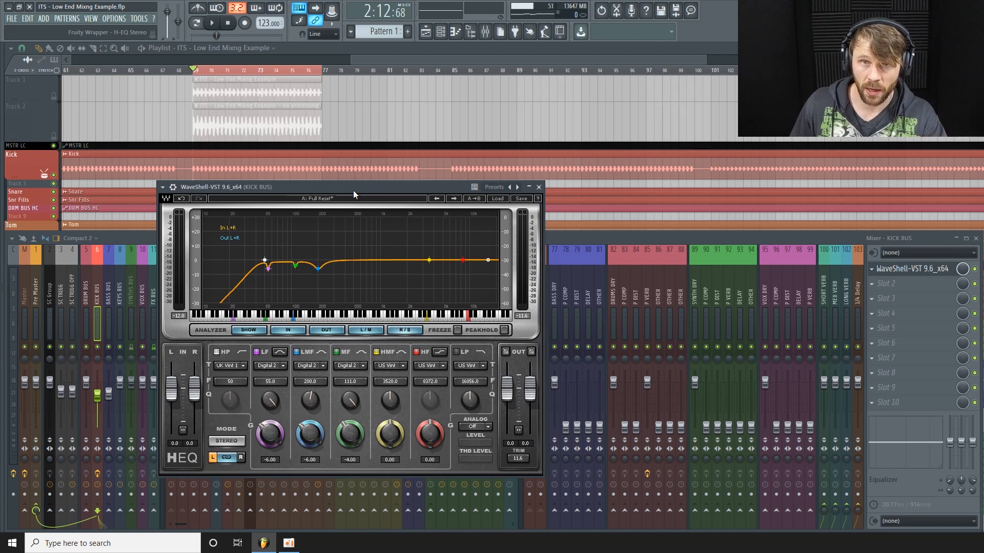
{"action": "left_click_drag", "start_coordinate": [353, 191], "coordinate": [429, 163]}
{"action": "key", "text": "space"}
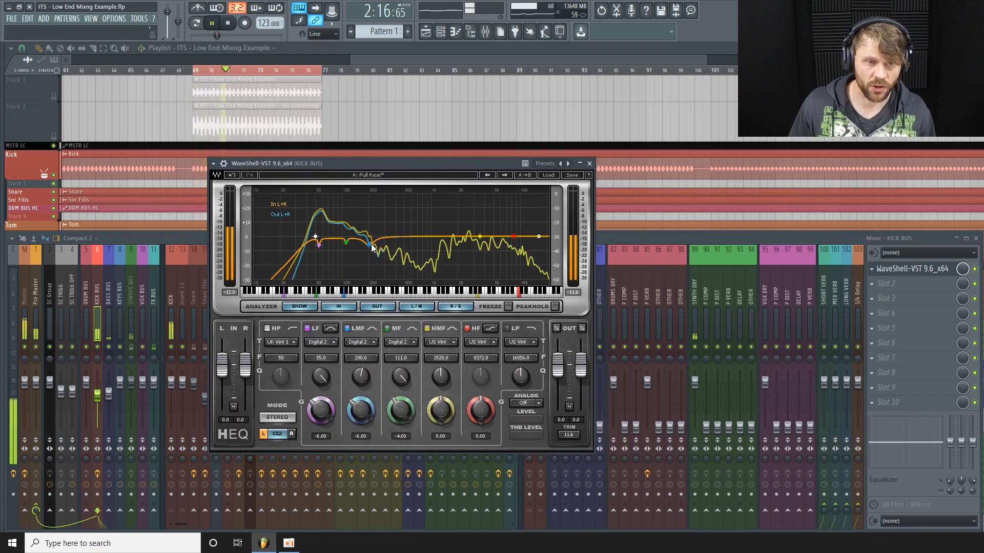
{"action": "left_click_drag", "start_coordinate": [434, 163], "coordinate": [393, 183]}
{"action": "key", "text": "space"}
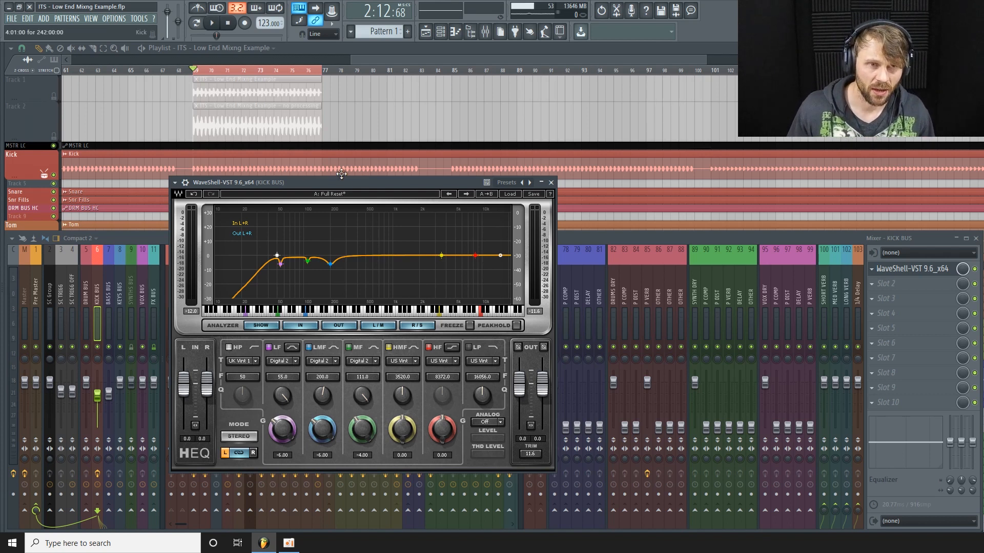
Compare the kick bus with the 200 Hz LMF cut off and on during loop playback, leaving the band enabled.
{"action": "left_click_drag", "start_coordinate": [363, 180], "coordinate": [346, 172]}
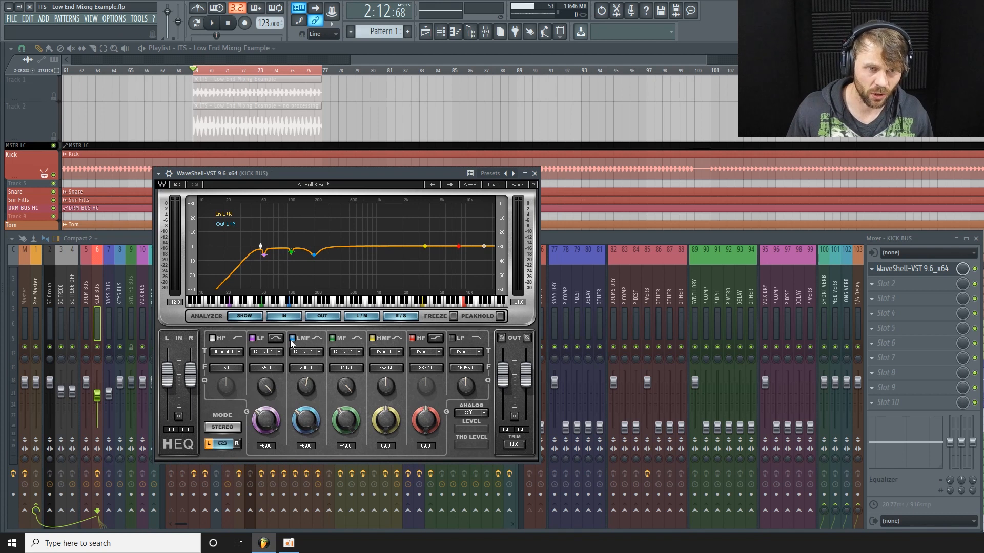
{"action": "key", "text": "space"}
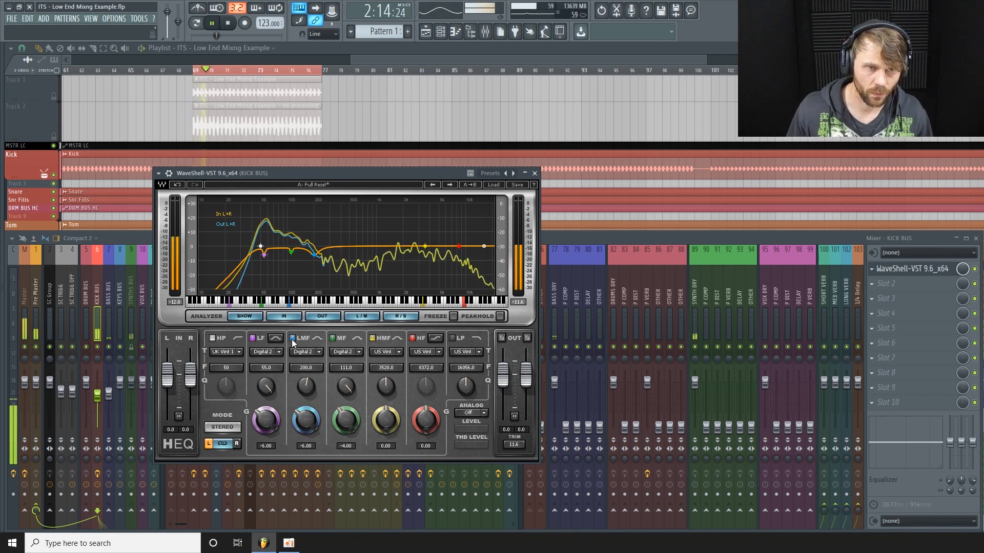
{"action": "left_click", "coordinate": [291, 338]}
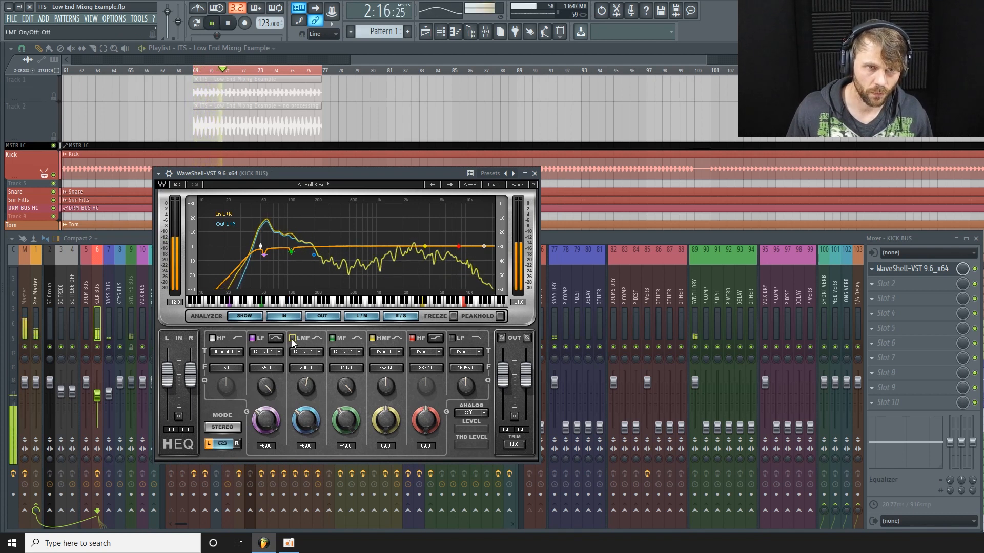
{"action": "left_click", "coordinate": [291, 339]}
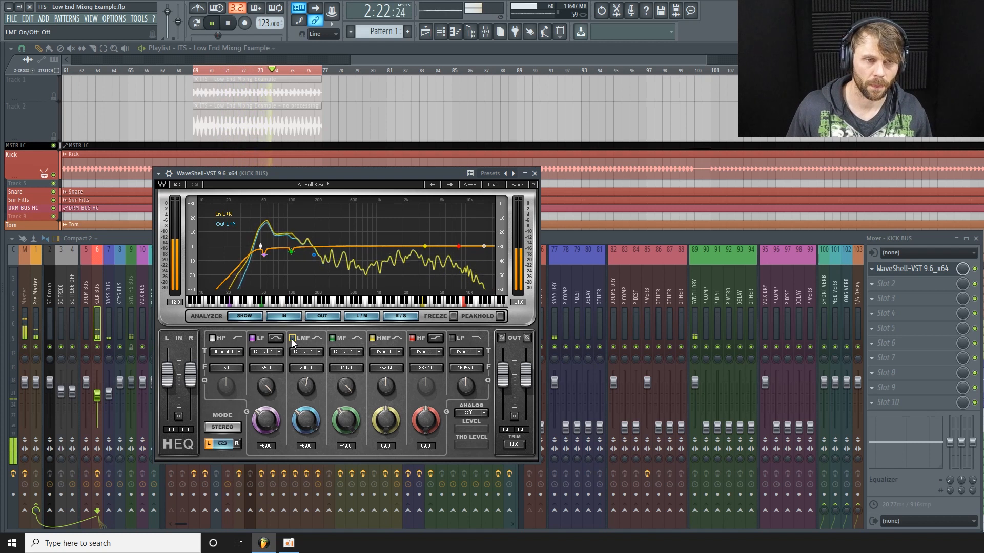
{"action": "left_click", "coordinate": [292, 338]}
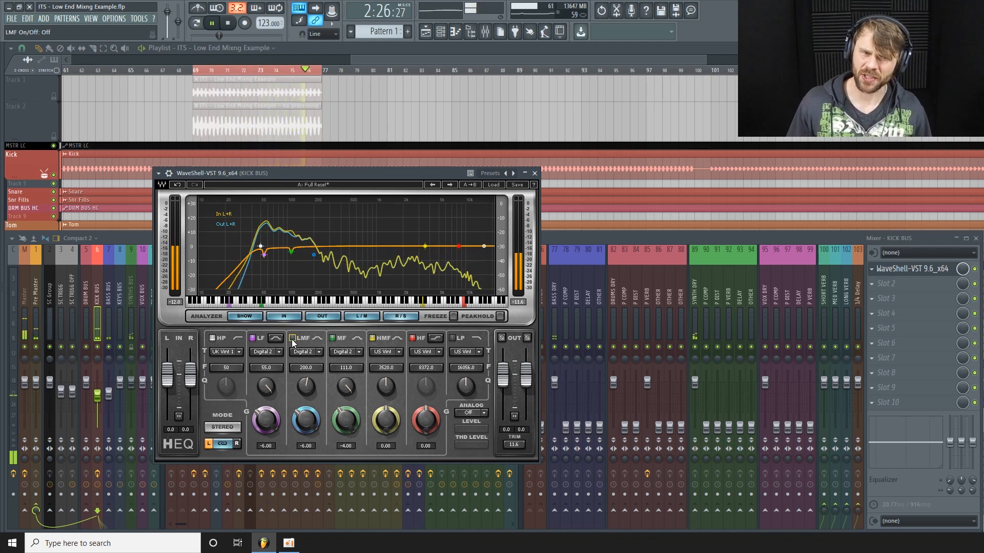
{"action": "left_click", "coordinate": [292, 338]}
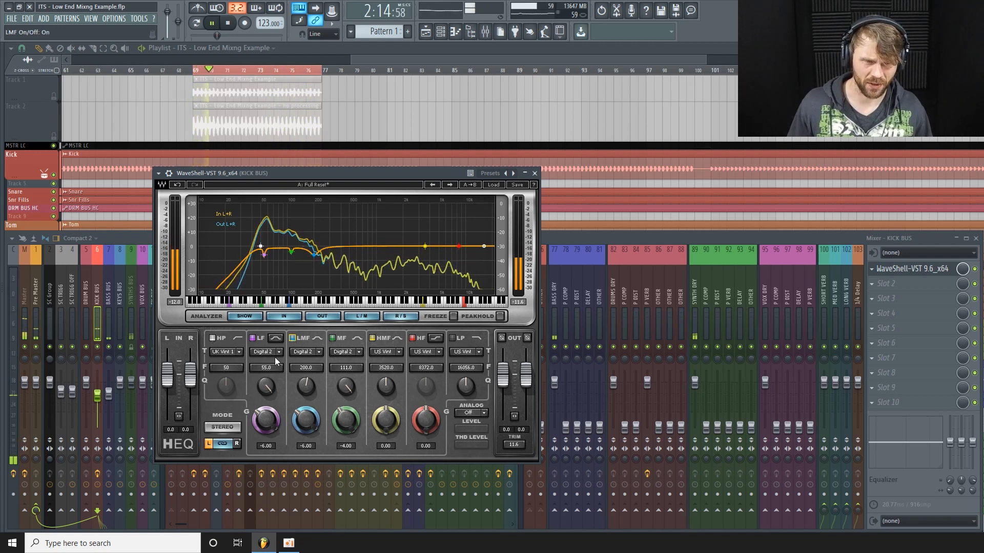
{"action": "left_click_drag", "start_coordinate": [352, 173], "coordinate": [330, 178]}
{"action": "key", "text": "space"}
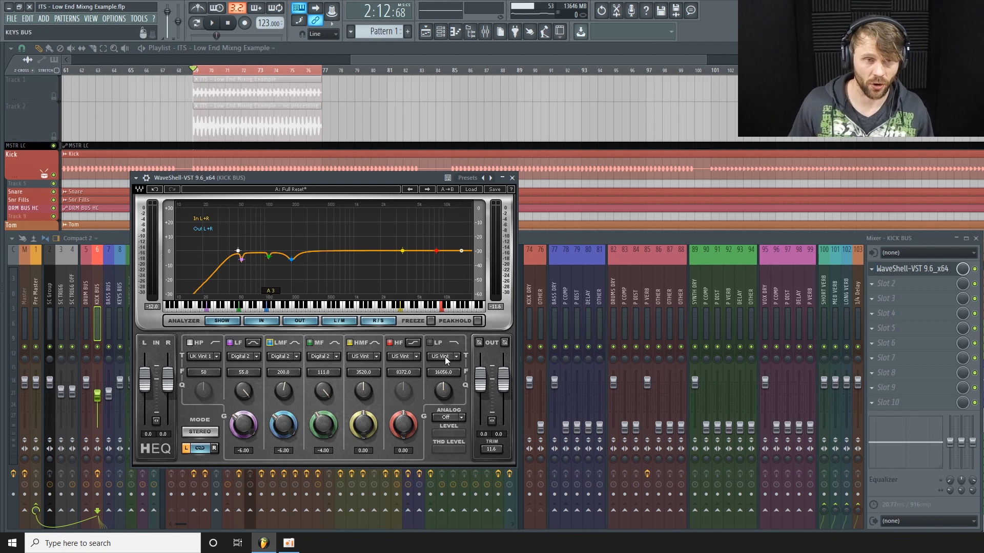
Compare the kick bus with the 50 Hz high-pass filter off and on during loop playback, leaving the filter enabled.
{"action": "left_click_drag", "start_coordinate": [352, 177], "coordinate": [351, 164]}
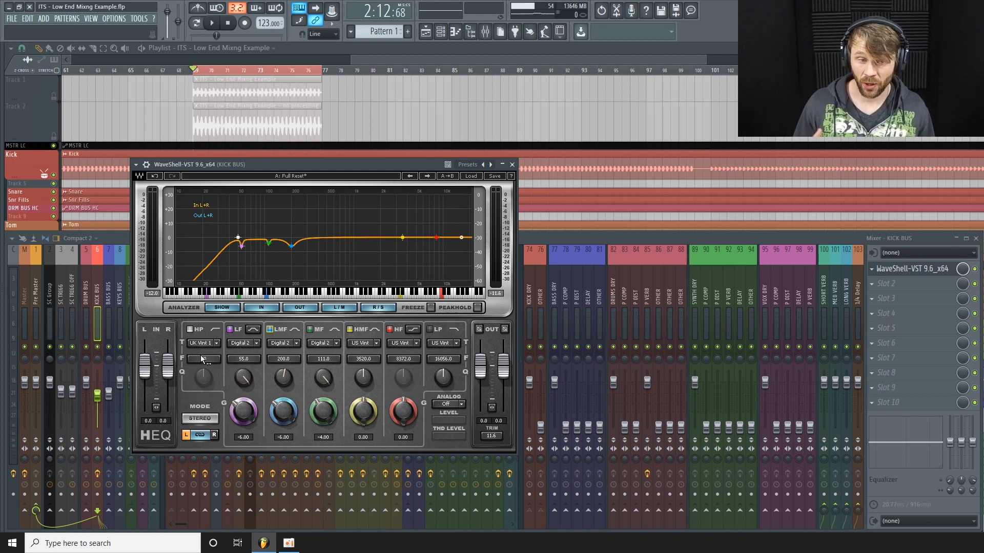
{"action": "left_click", "coordinate": [189, 329]}
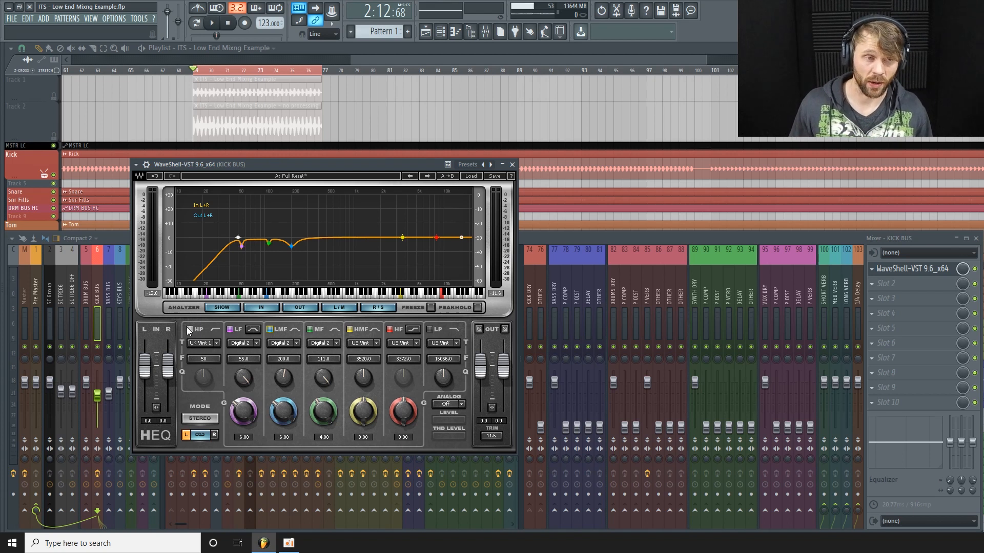
{"action": "key", "text": "space"}
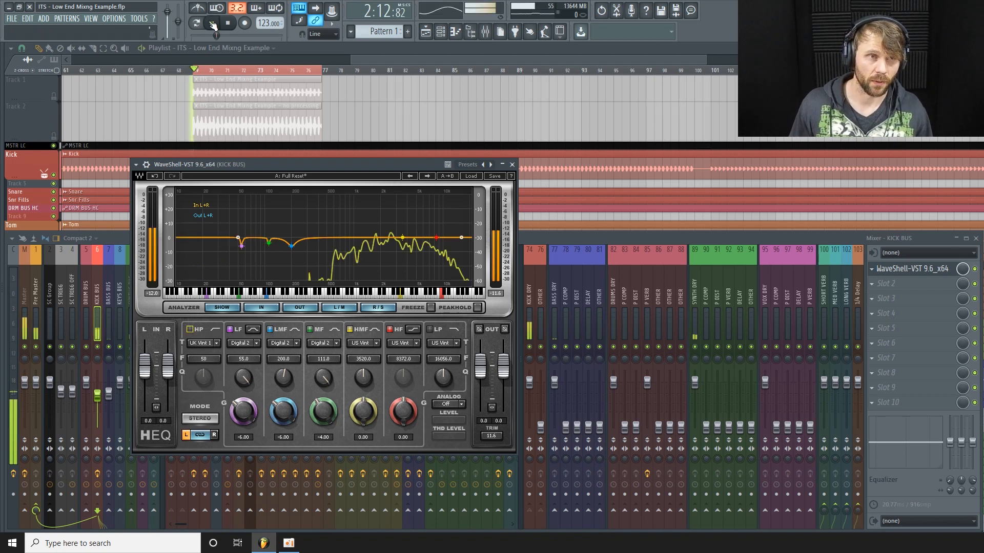
{"action": "left_click", "coordinate": [190, 330]}
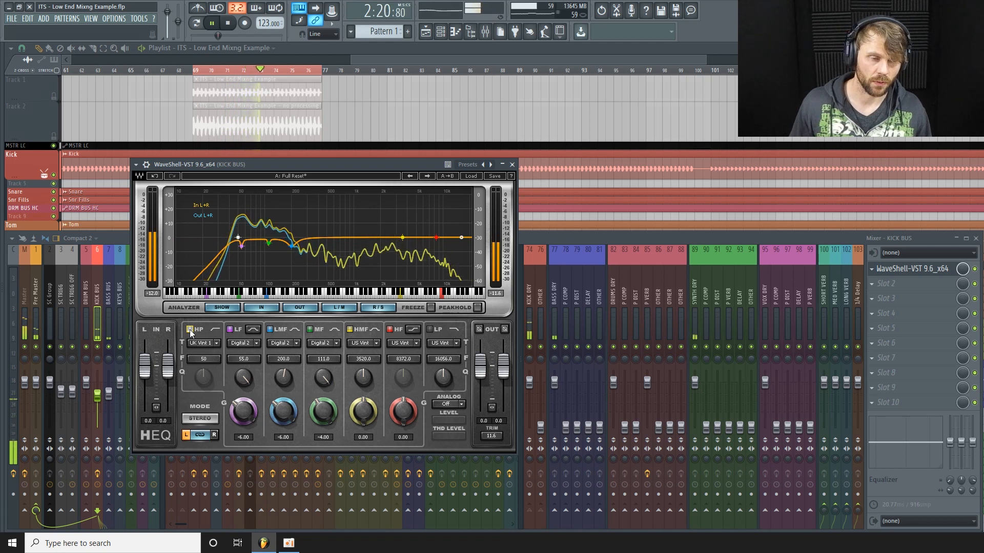
{"action": "left_click", "coordinate": [190, 330]}
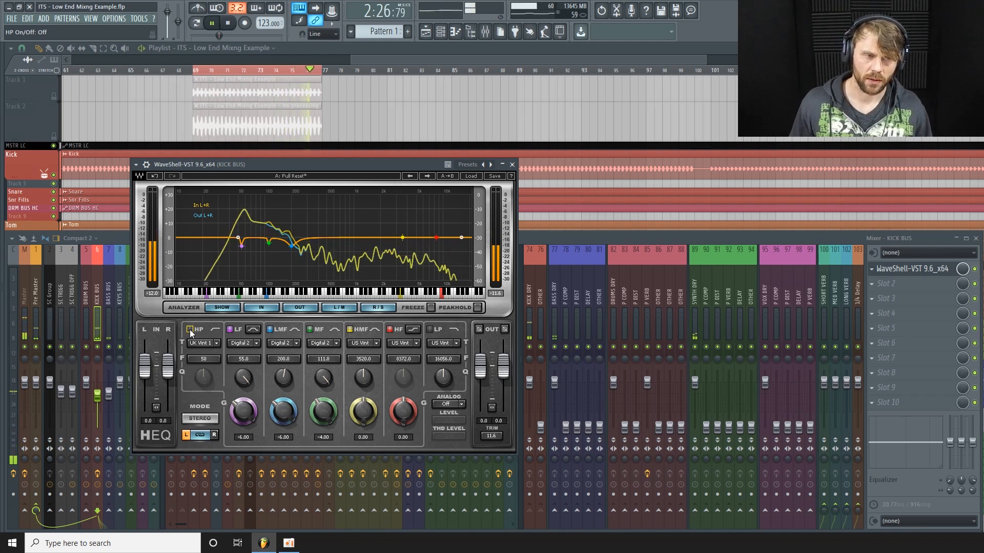
{"action": "left_click", "coordinate": [190, 330]}
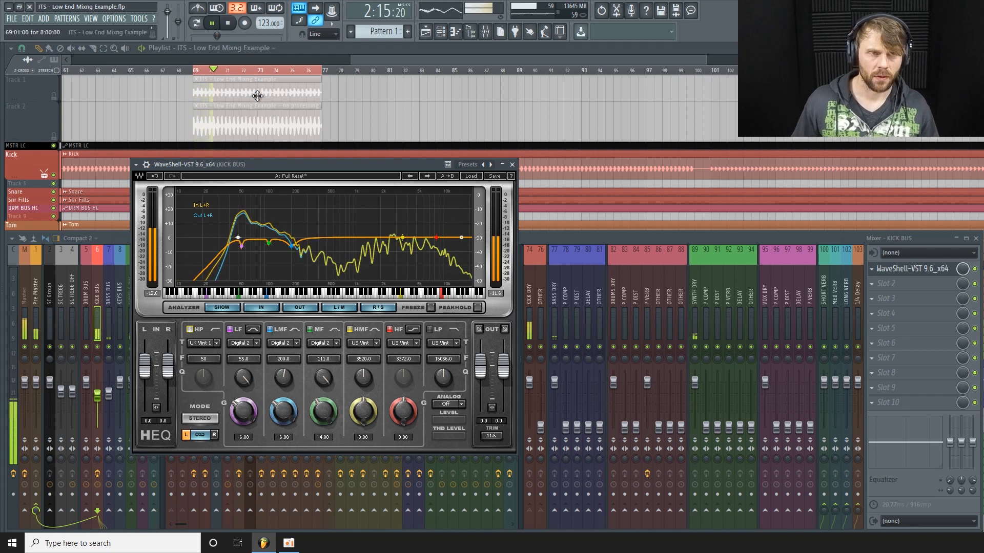
{"action": "left_click", "coordinate": [233, 23]}
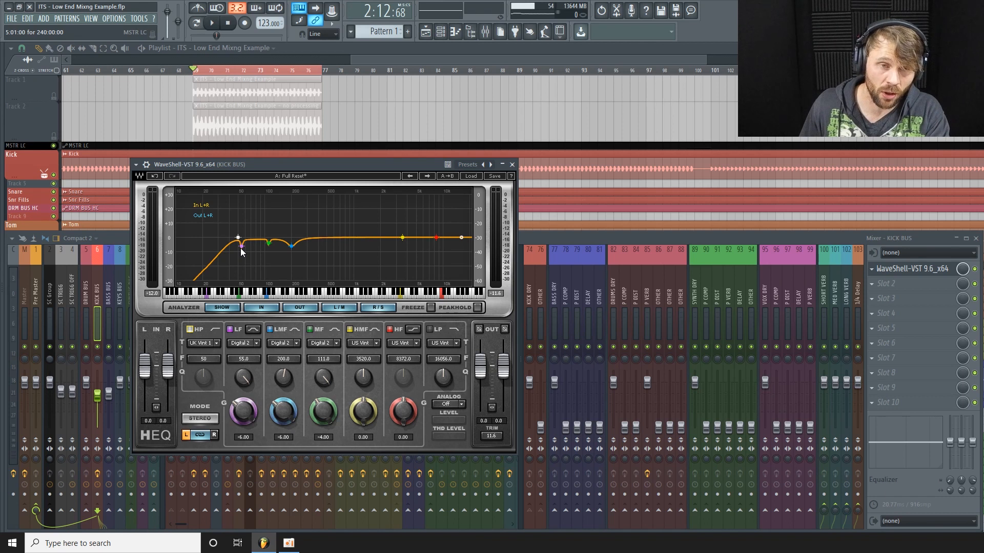
Compare the kick bus with the 55 Hz LF cut off and on during loop playback, leaving the band enabled.
{"action": "key", "text": "space"}
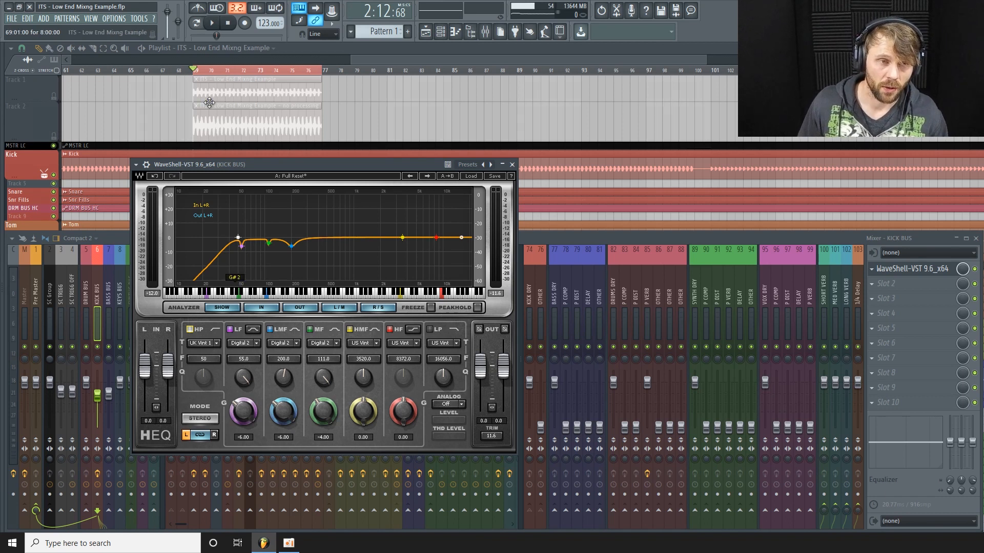
{"action": "left_click", "coordinate": [230, 330]}
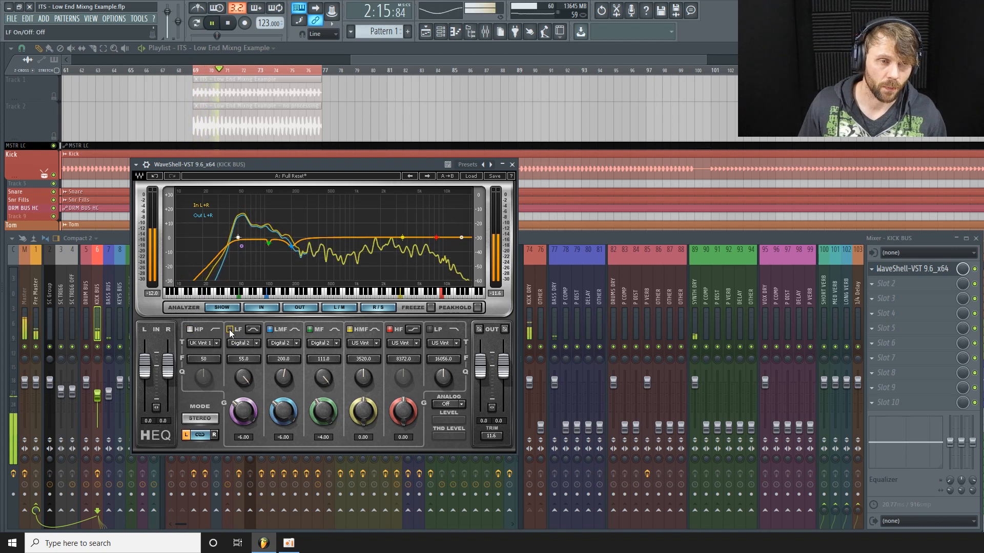
{"action": "left_click", "coordinate": [230, 330]}
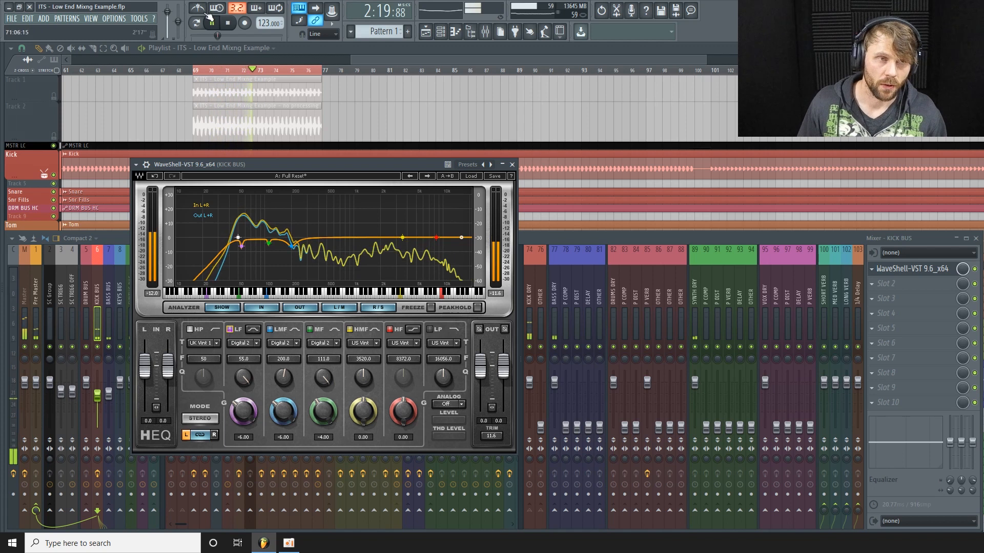
{"action": "left_click", "coordinate": [230, 330]}
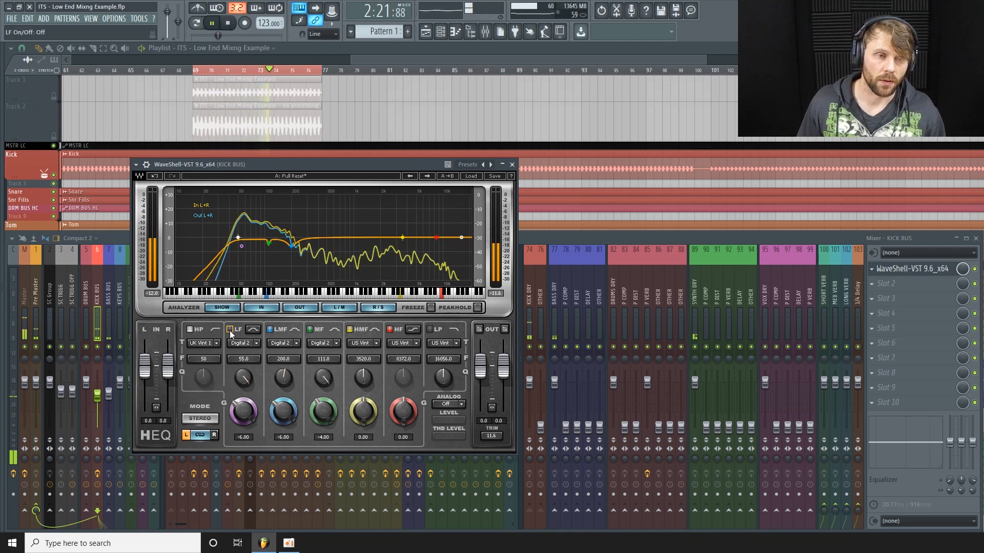
{"action": "left_click", "coordinate": [229, 330]}
{"action": "left_click", "coordinate": [228, 23]}
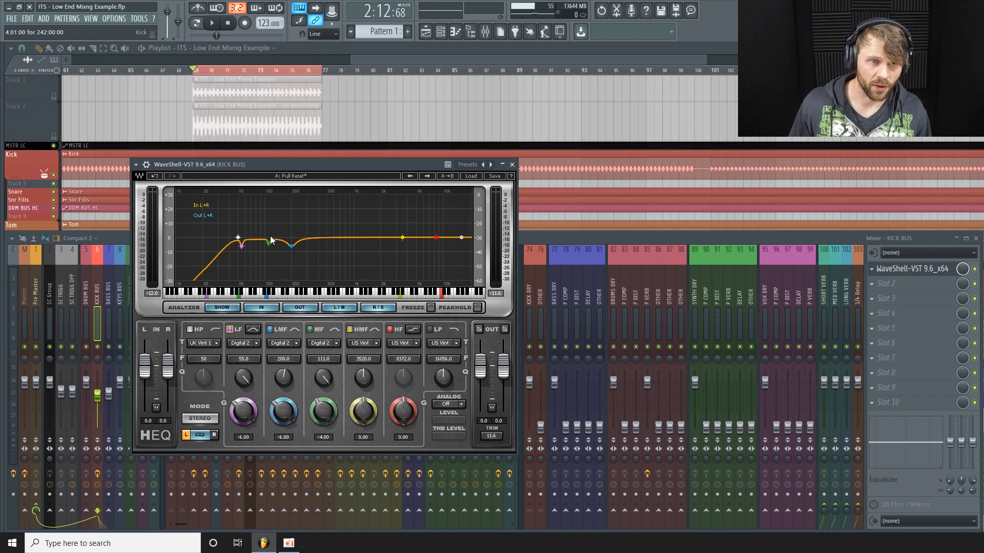
Open the Ozone Imager and SPAN analyzer on the Current mixer track, and select the Tom track to view its spectrum.
{"action": "left_click", "coordinate": [23, 293]}
{"action": "left_click", "coordinate": [14, 303]}
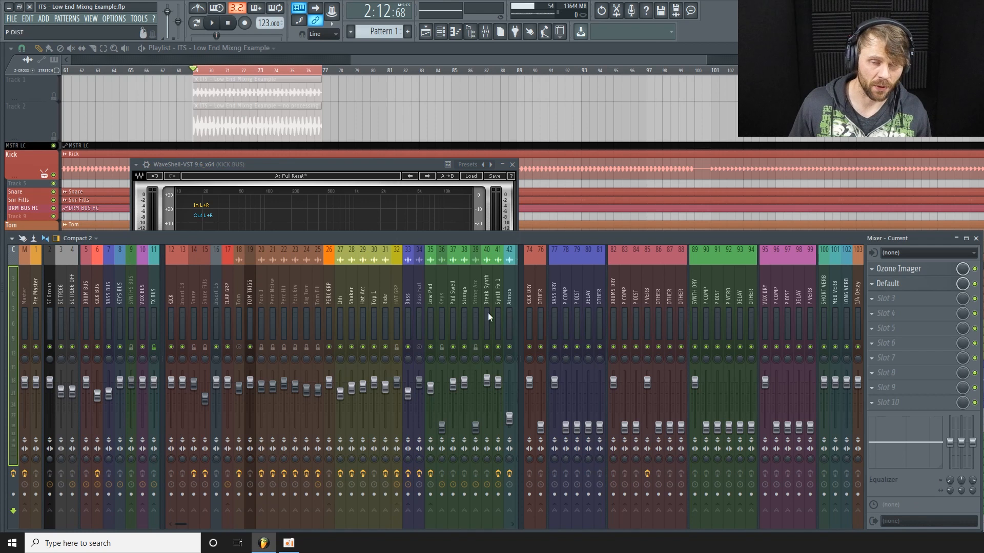
{"action": "left_click", "coordinate": [917, 274]}
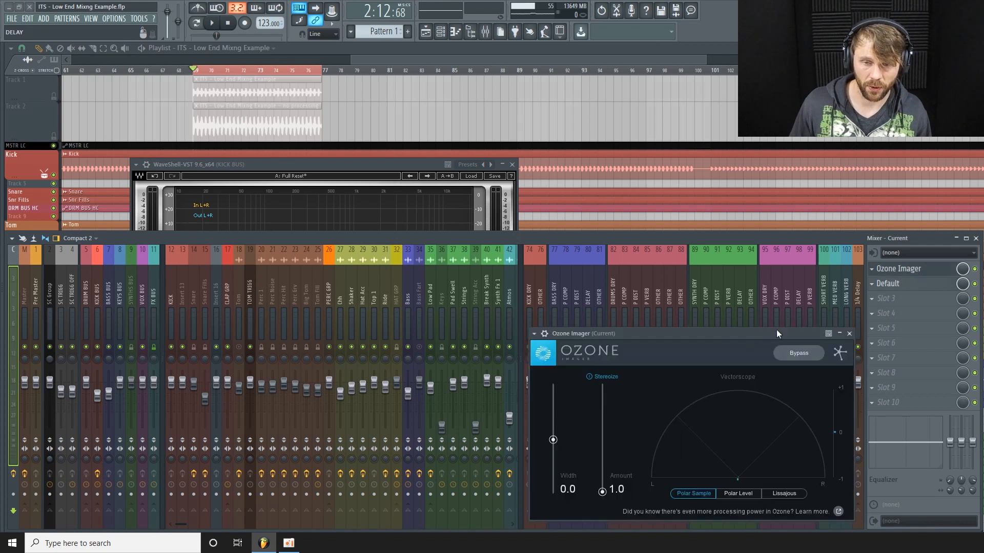
{"action": "left_click_drag", "start_coordinate": [776, 331], "coordinate": [772, 357]}
{"action": "left_click", "coordinate": [930, 285]}
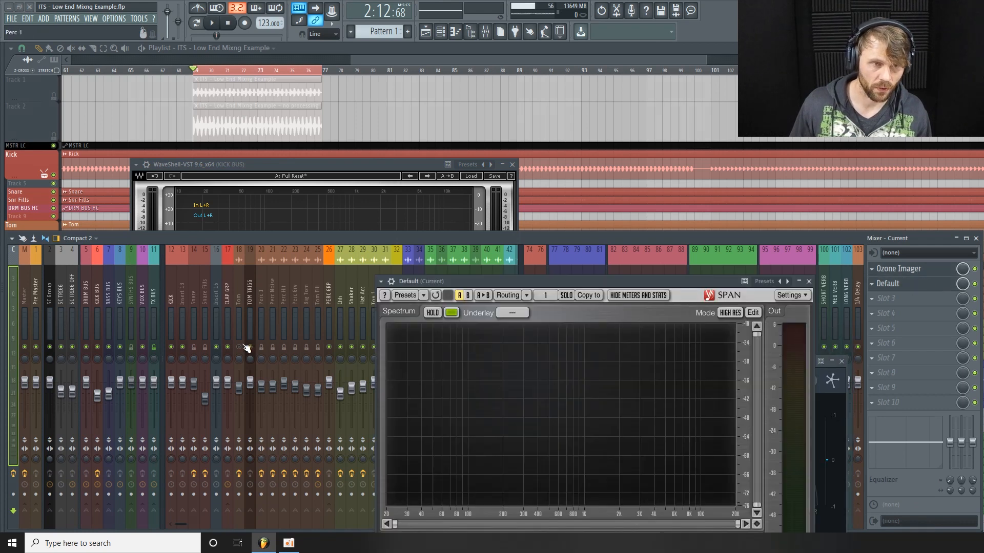
{"action": "left_click_drag", "start_coordinate": [506, 283], "coordinate": [511, 279]}
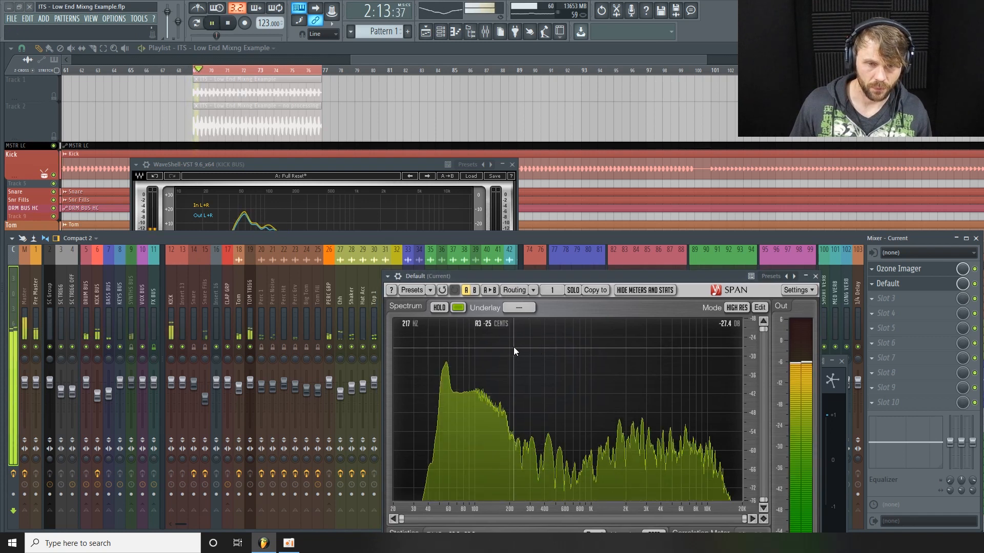
{"action": "left_click", "coordinate": [239, 302]}
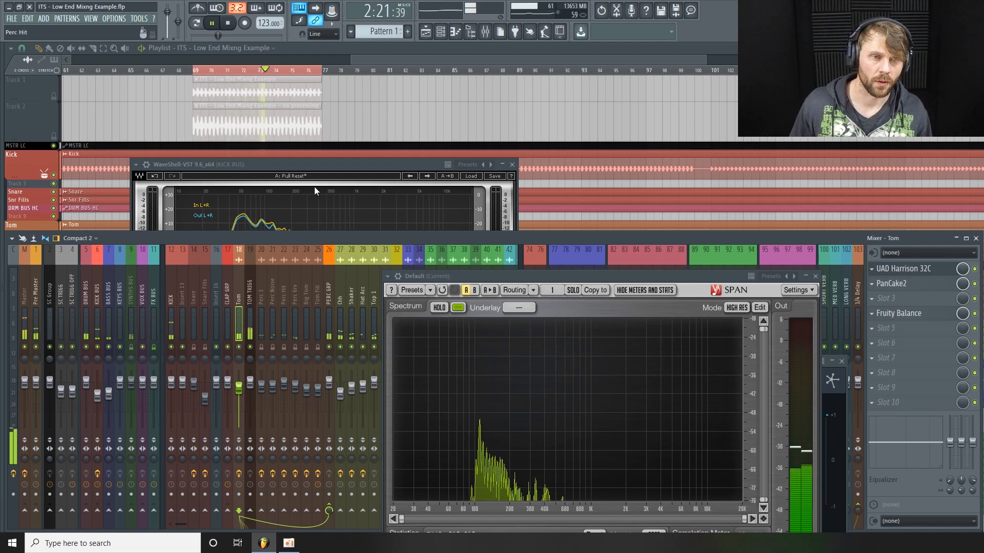
Compare the kick bus with the 111 Hz MF cut off and on during loop playback, leaving the band enabled, and stop playback.
{"action": "left_click", "coordinate": [336, 165]}
{"action": "left_click_drag", "start_coordinate": [349, 165], "coordinate": [259, 143]}
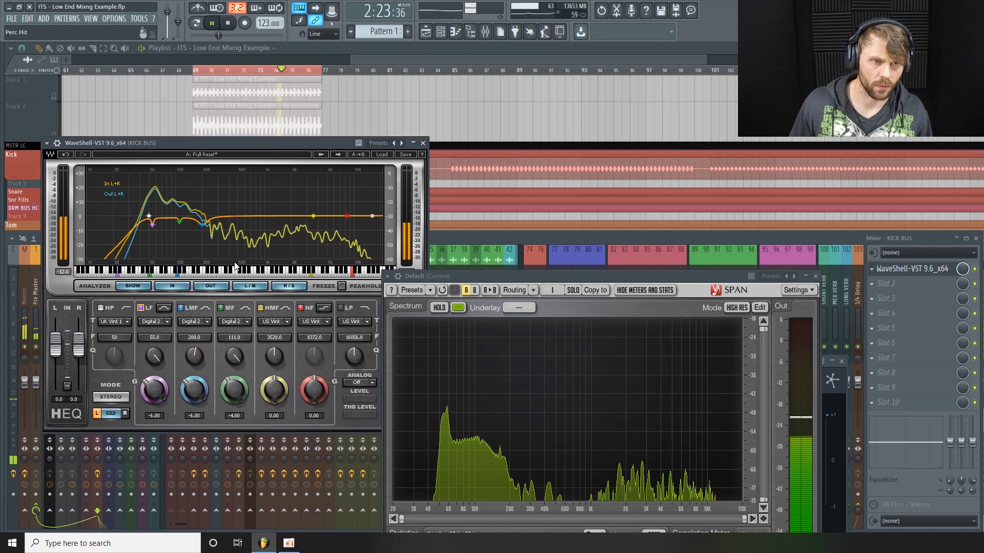
{"action": "left_click", "coordinate": [222, 309]}
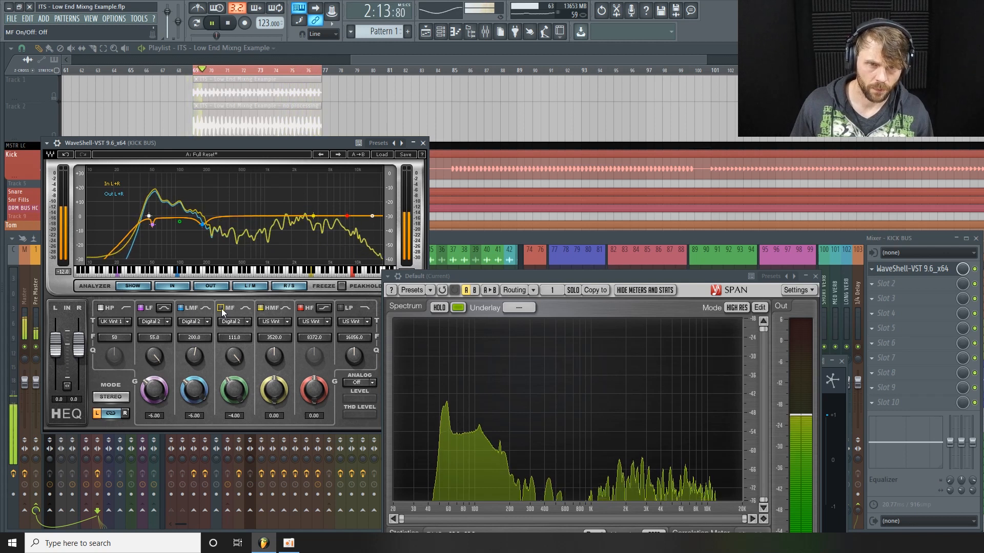
{"action": "left_click", "coordinate": [221, 309]}
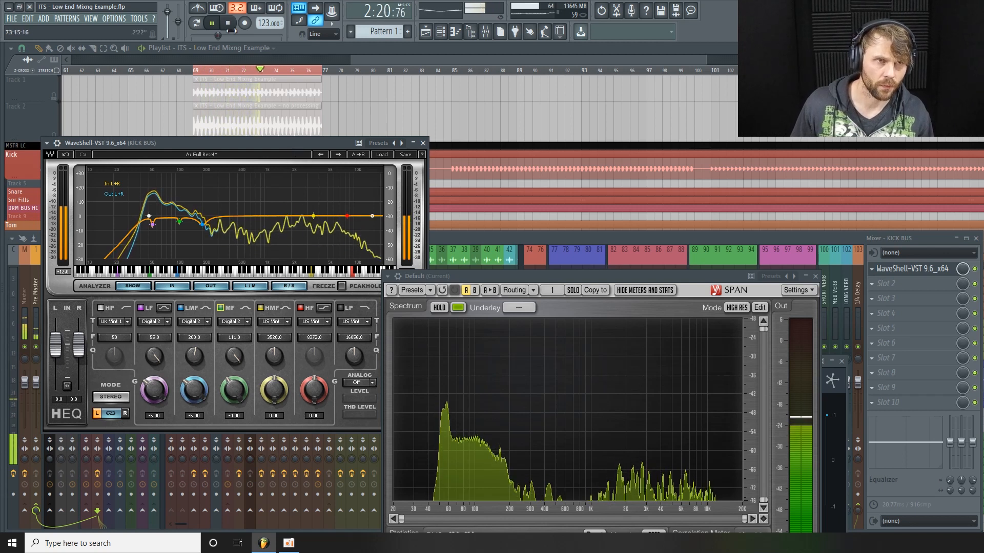
{"action": "left_click", "coordinate": [229, 23]}
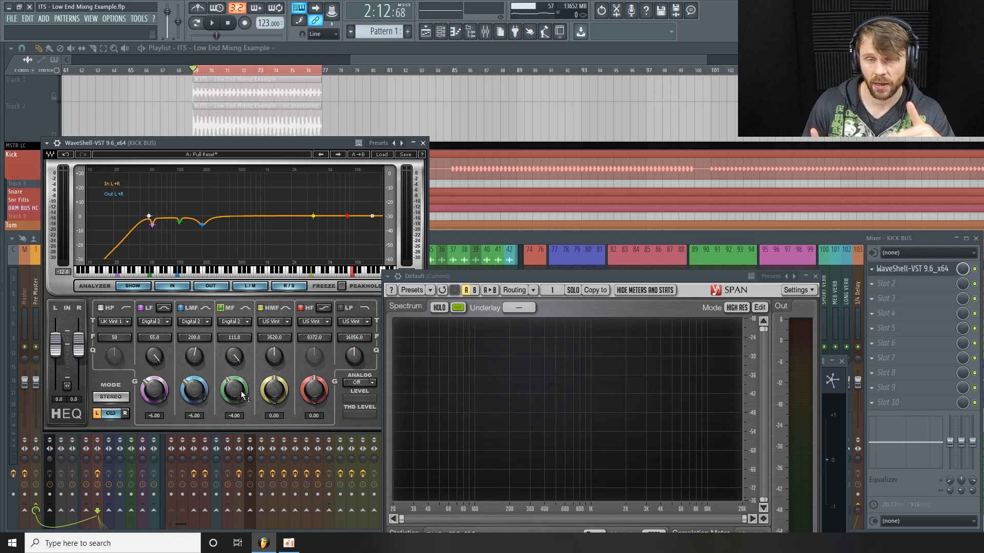
Close the kick bus EQ and the SPAN analyzer, and open the UAD Harrison 32C EQ on the Tom track.
{"action": "left_click", "coordinate": [423, 143]}
{"action": "key", "text": "Escape"}
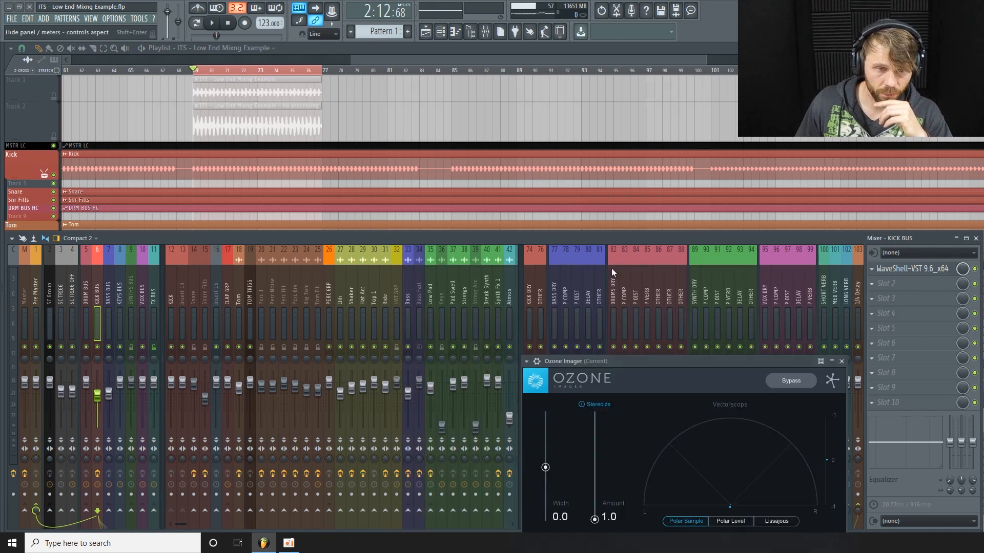
{"action": "left_click", "coordinate": [333, 297]}
{"action": "left_click", "coordinate": [227, 296]}
{"action": "left_click", "coordinate": [216, 303]}
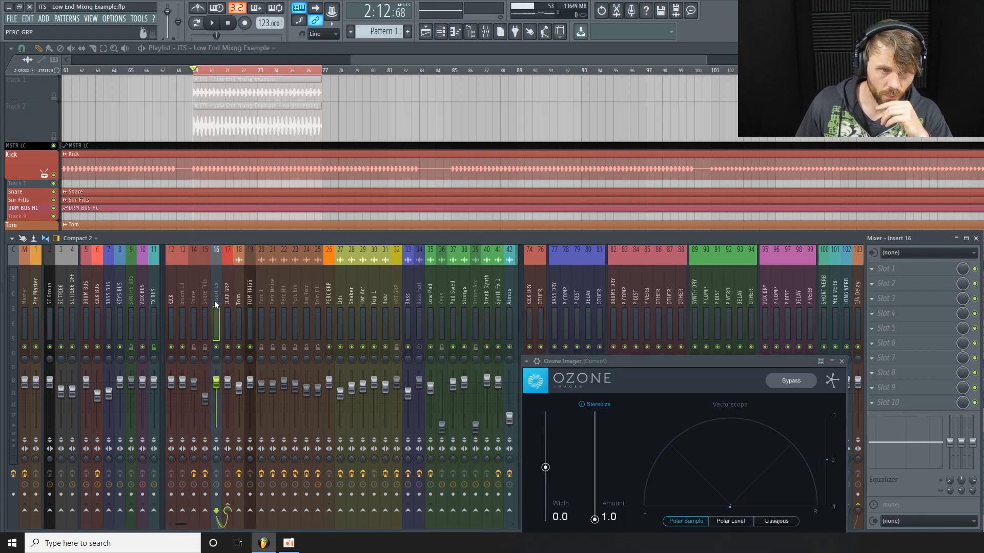
{"action": "left_click", "coordinate": [238, 302]}
{"action": "left_click", "coordinate": [943, 271]}
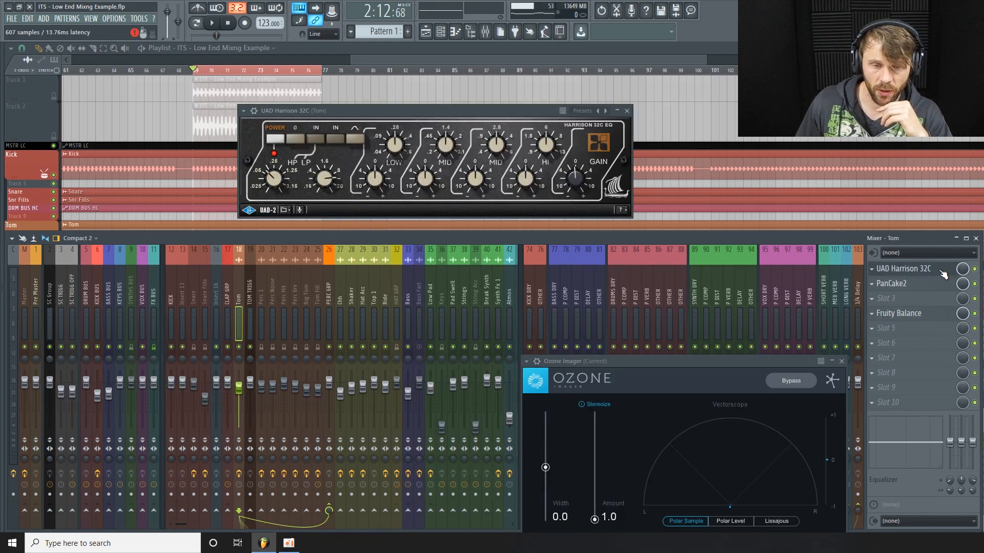
{"action": "left_click_drag", "start_coordinate": [384, 110], "coordinate": [339, 163]}
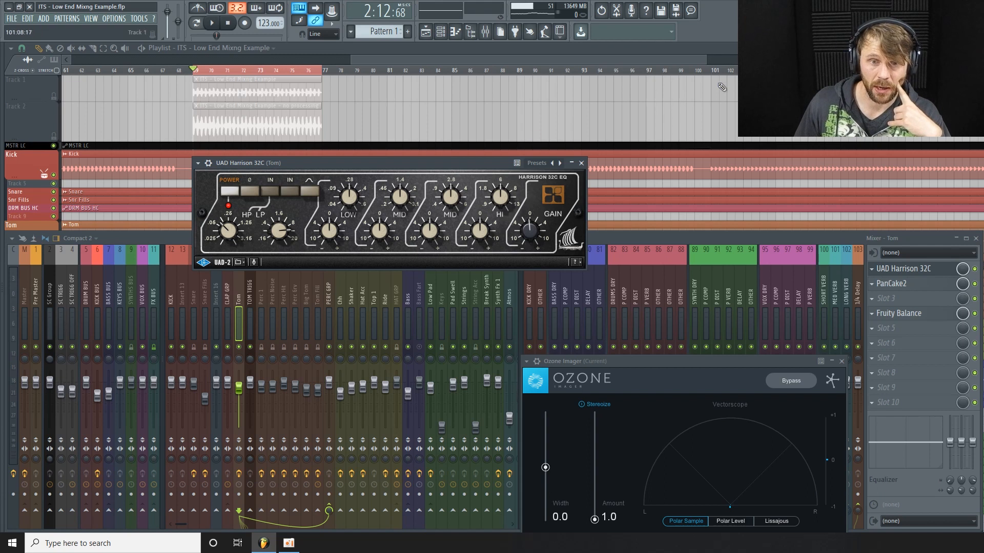
Disable PanCake2 on the Tom track and play the loop to check its stereo image in Ozone Imager.
{"action": "left_click_drag", "start_coordinate": [689, 364], "coordinate": [745, 310]}
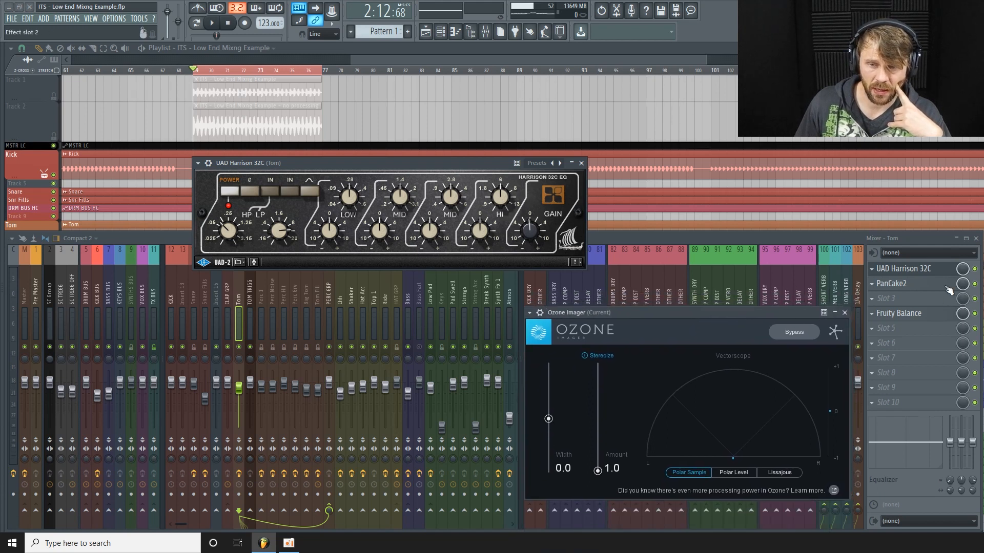
{"action": "left_click", "coordinate": [974, 283]}
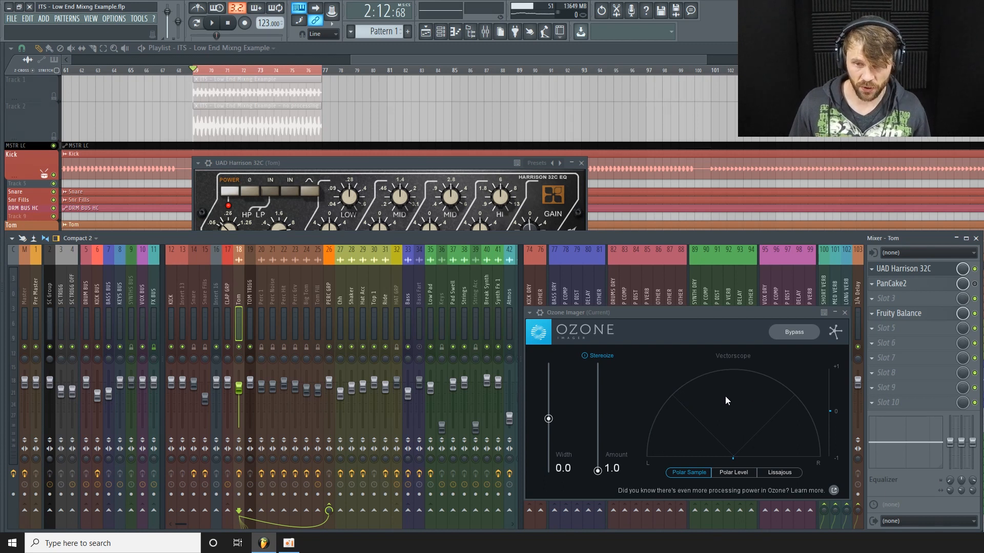
{"action": "key", "text": "space"}
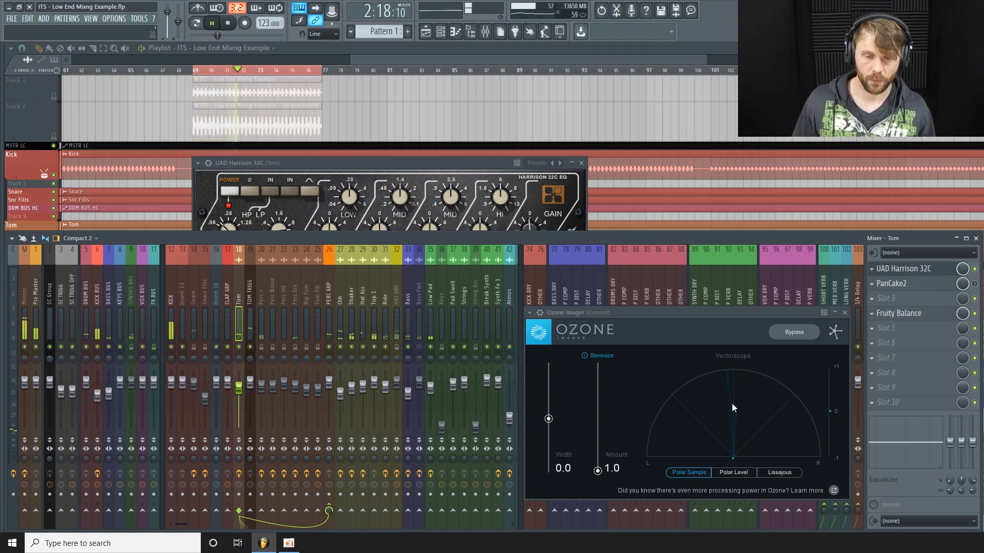
{"action": "key", "text": "space"}
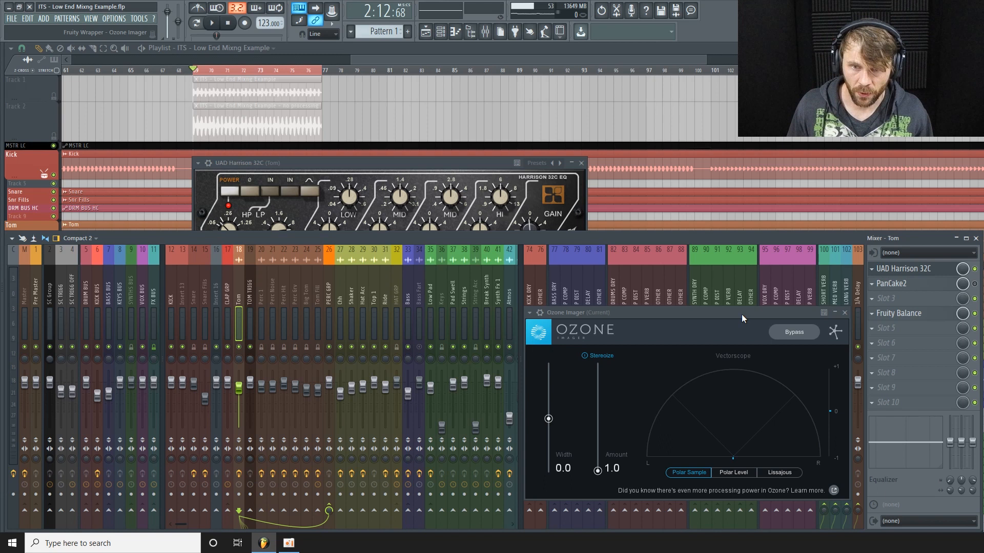
Open the Tom track's PanCake2, re-enable it and play the loop to check the panning movement in Ozone Imager.
{"action": "left_click_drag", "start_coordinate": [747, 315], "coordinate": [732, 316]}
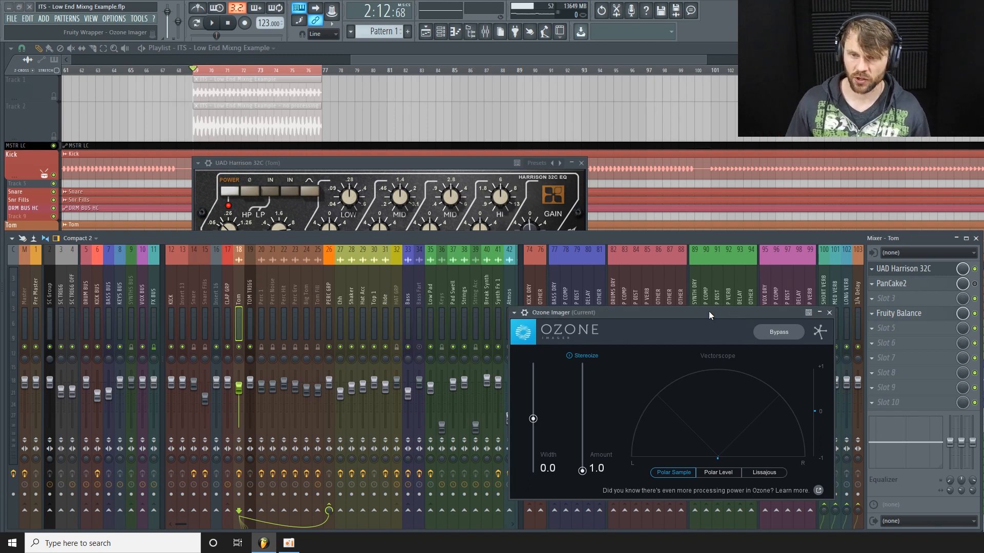
{"action": "left_click", "coordinate": [943, 290]}
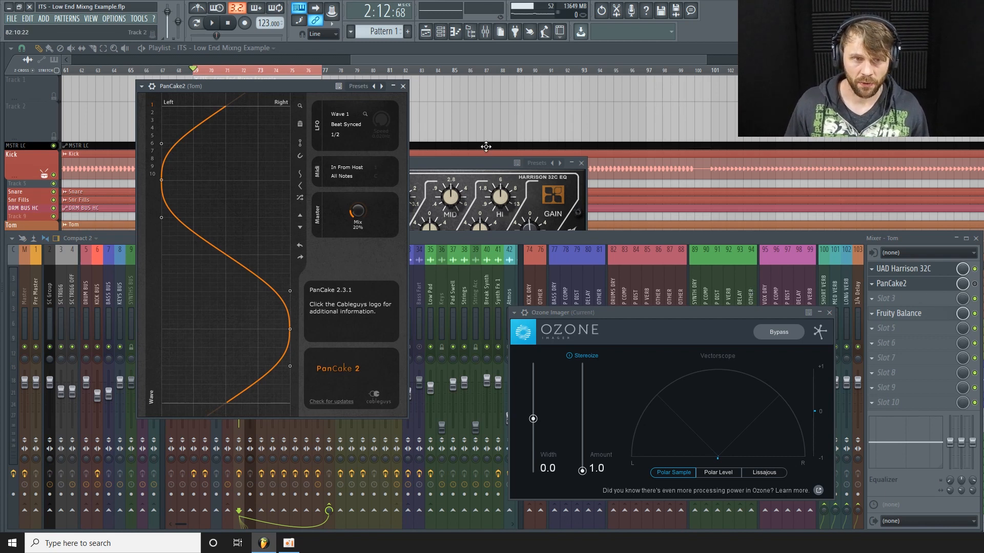
{"action": "left_click_drag", "start_coordinate": [297, 85], "coordinate": [280, 100]}
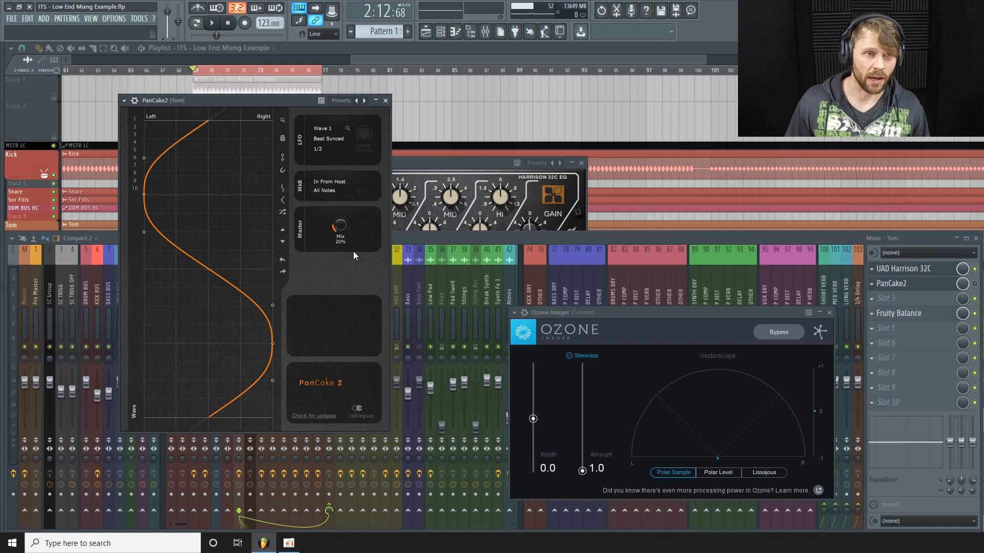
{"action": "key", "text": "space"}
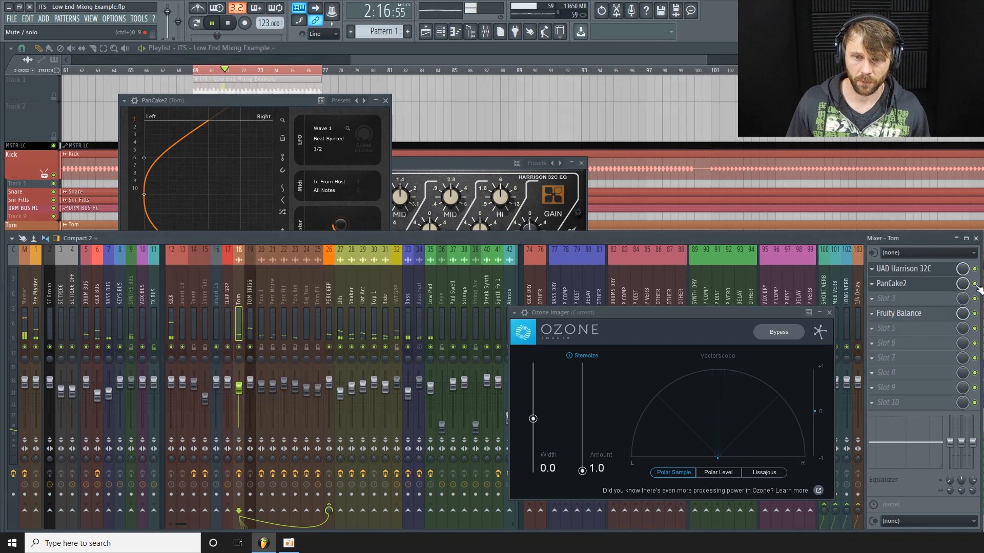
{"action": "left_click", "coordinate": [978, 287]}
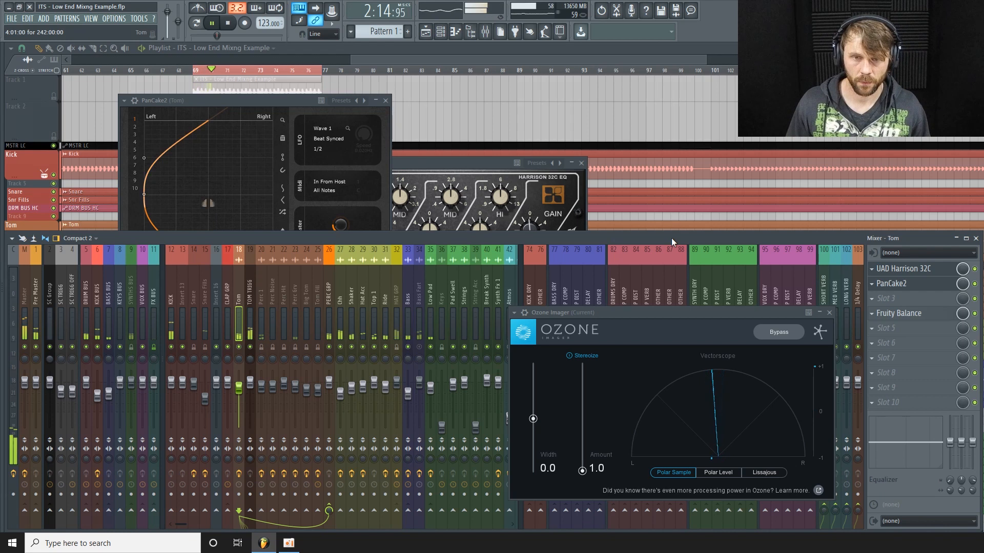
{"action": "key", "text": "space"}
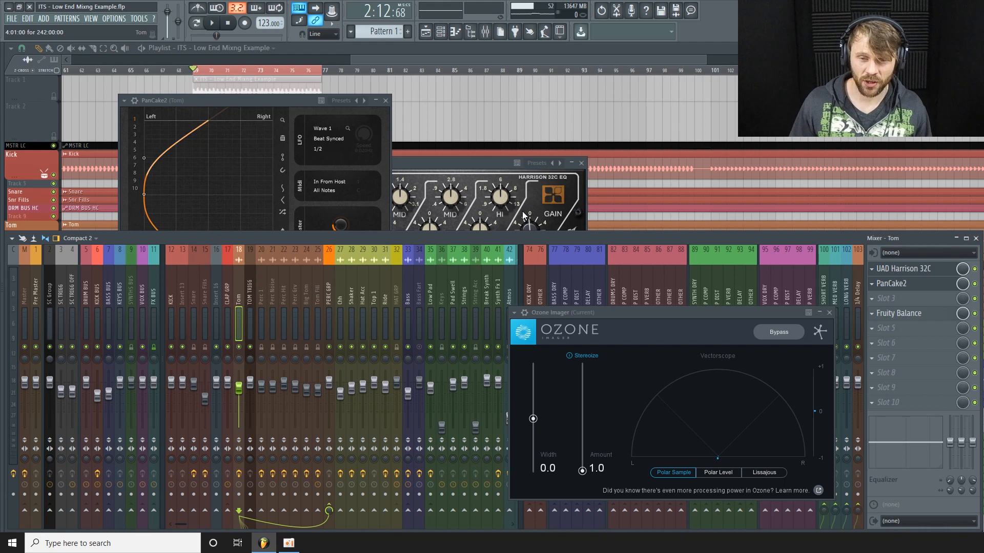
Close Ozone Imager and open the Ozone 7 Equalizer on the Bass track, dismissing its preset manager.
{"action": "mouse_move", "coordinate": [731, 313]}
{"action": "left_mouse_down"}
{"action": "mouse_move", "coordinate": [712, 307]}
{"action": "mouse_move", "coordinate": [761, 308]}
{"action": "mouse_move", "coordinate": [744, 318]}
{"action": "left_mouse_up"}
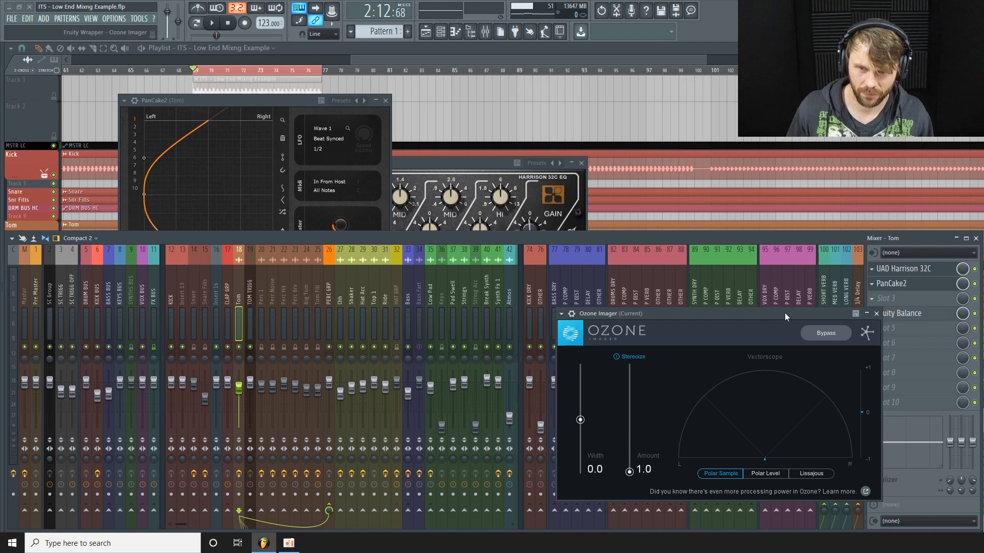
{"action": "left_click_drag", "start_coordinate": [784, 312], "coordinate": [786, 291]}
{"action": "left_click_drag", "start_coordinate": [857, 292], "coordinate": [864, 293]}
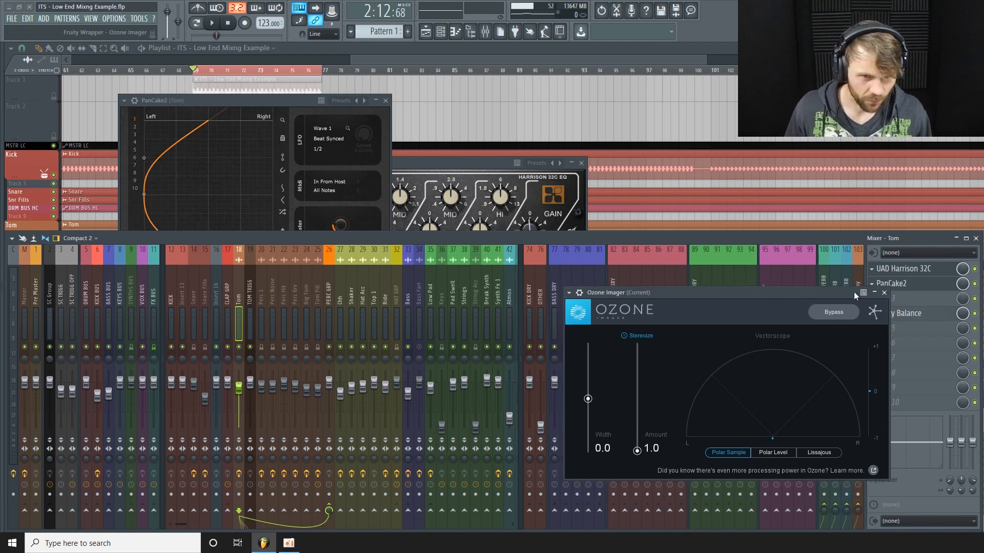
{"action": "left_click", "coordinate": [884, 293]}
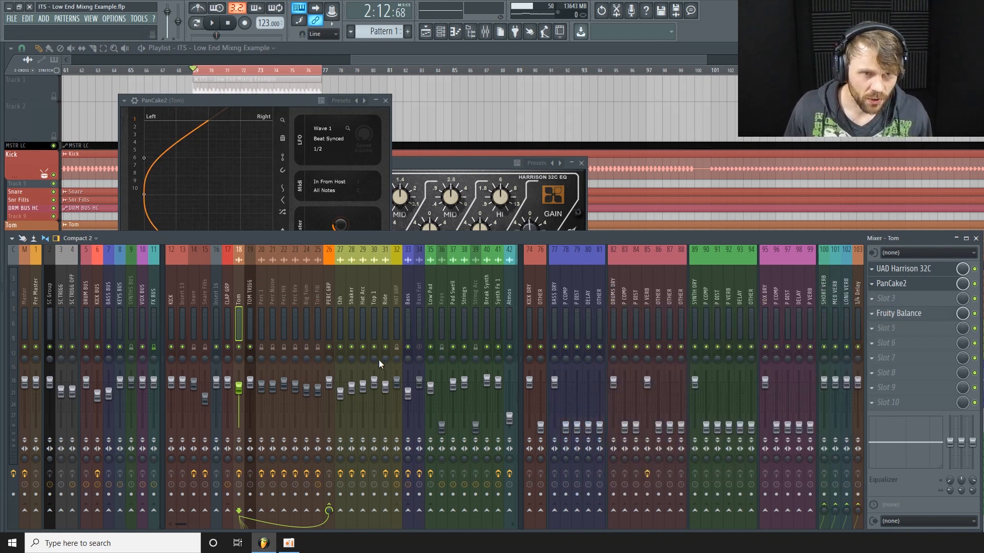
{"action": "left_click", "coordinate": [408, 299]}
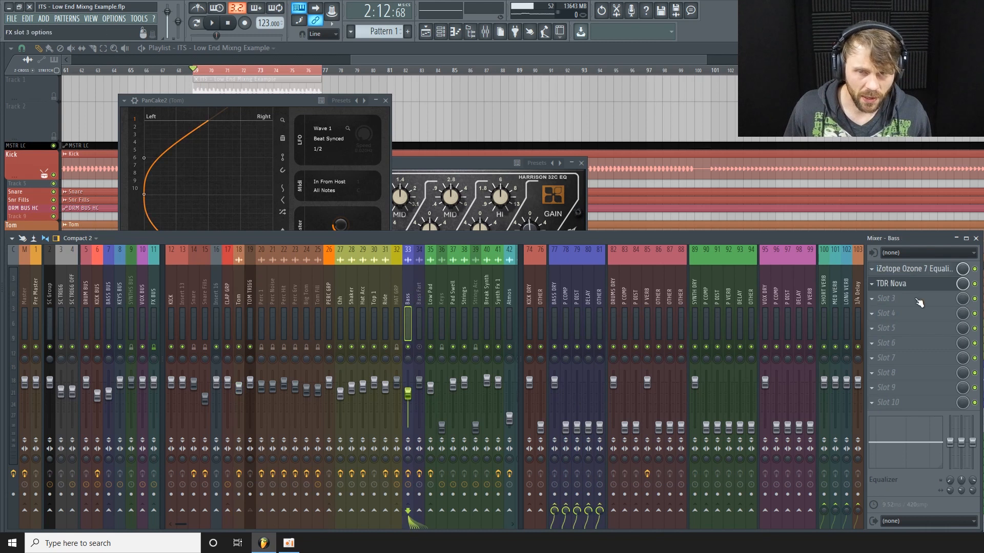
{"action": "left_click", "coordinate": [929, 269]}
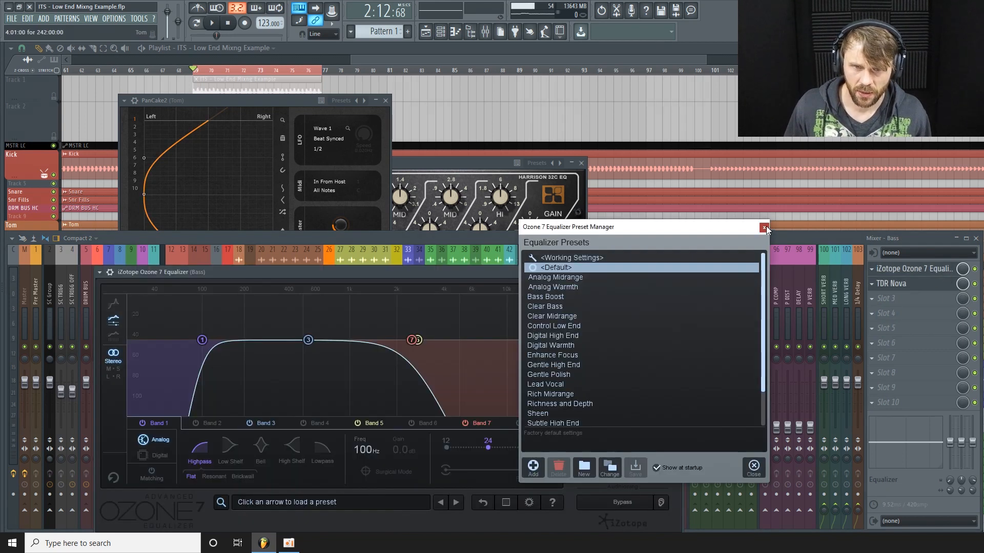
{"action": "left_click", "coordinate": [765, 225]}
{"action": "left_click_drag", "start_coordinate": [463, 273], "coordinate": [438, 214]}
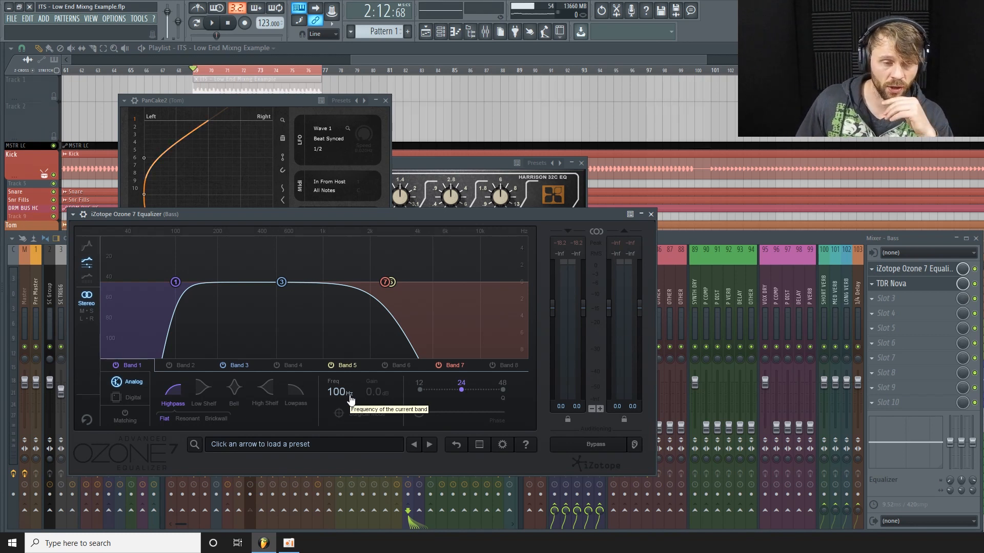
Compare the Bass track with the equalizer's 100 Hz high-pass band off and on during loop playback, leaving the band enabled.
{"action": "left_click", "coordinate": [116, 365]}
{"action": "key", "text": "space"}
{"action": "left_click_drag", "start_coordinate": [265, 216], "coordinate": [266, 210]}
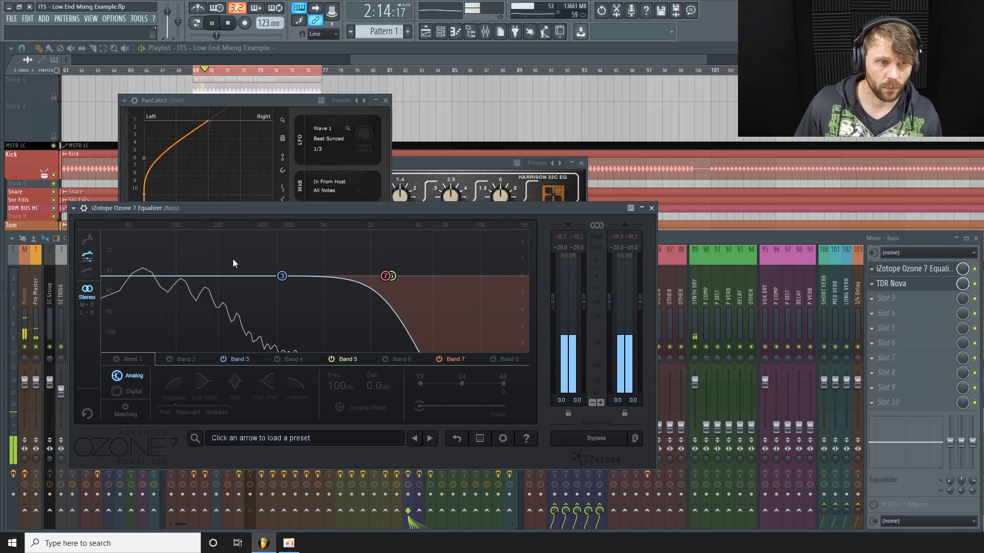
{"action": "left_click", "coordinate": [117, 359]}
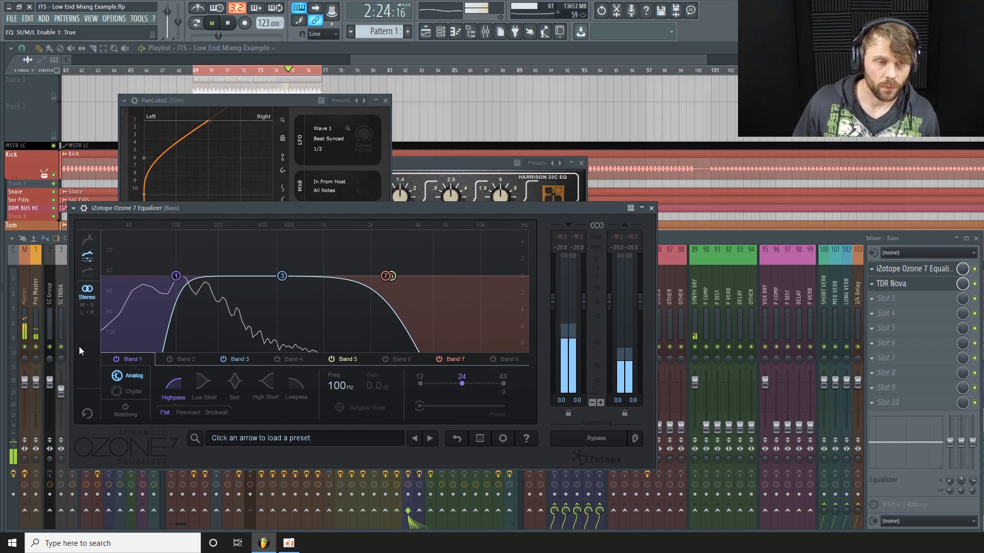
{"action": "left_click", "coordinate": [117, 358]}
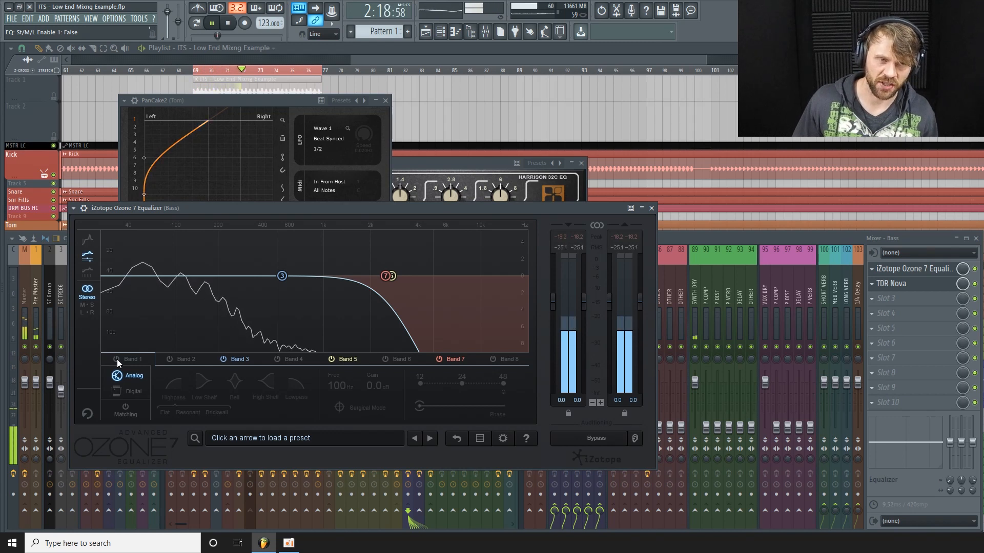
{"action": "left_click", "coordinate": [117, 358]}
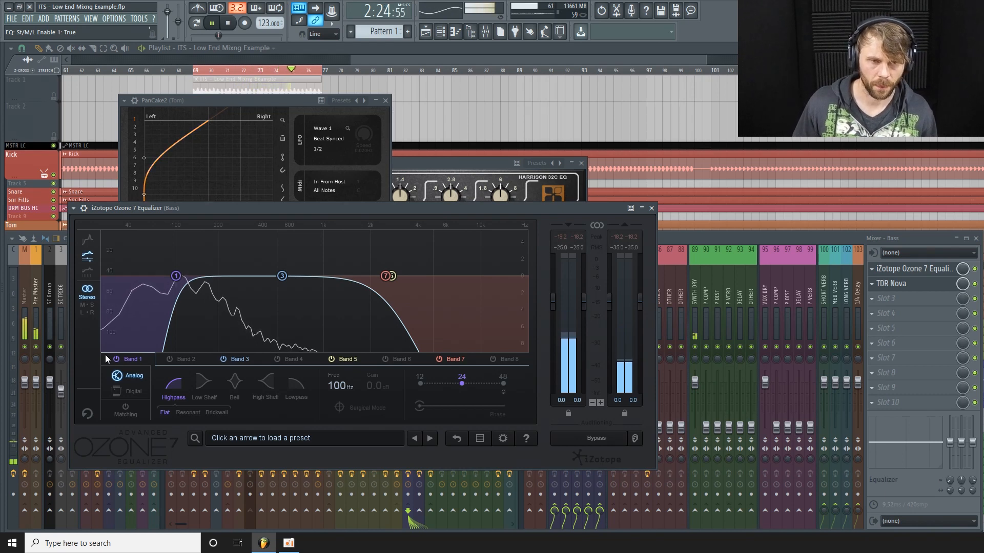
{"action": "key", "text": "space"}
Put away the Bass track's Ozone 7 Equalizer and open its TDR Nova to view the 111 Hz dynamic EQ band.
{"action": "left_click_drag", "start_coordinate": [283, 209], "coordinate": [287, 207]}
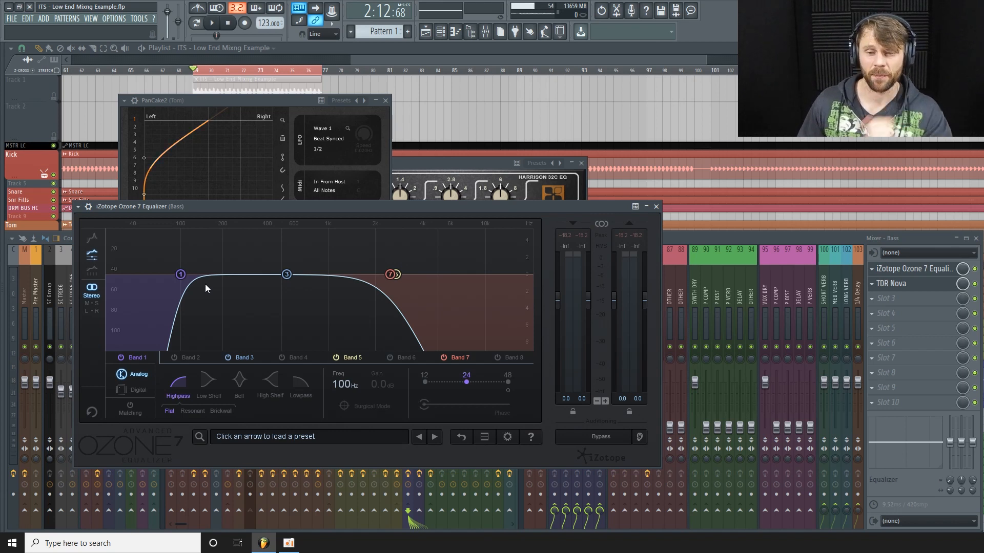
{"action": "left_click_drag", "start_coordinate": [402, 203], "coordinate": [437, 263]}
{"action": "left_click", "coordinate": [912, 268]}
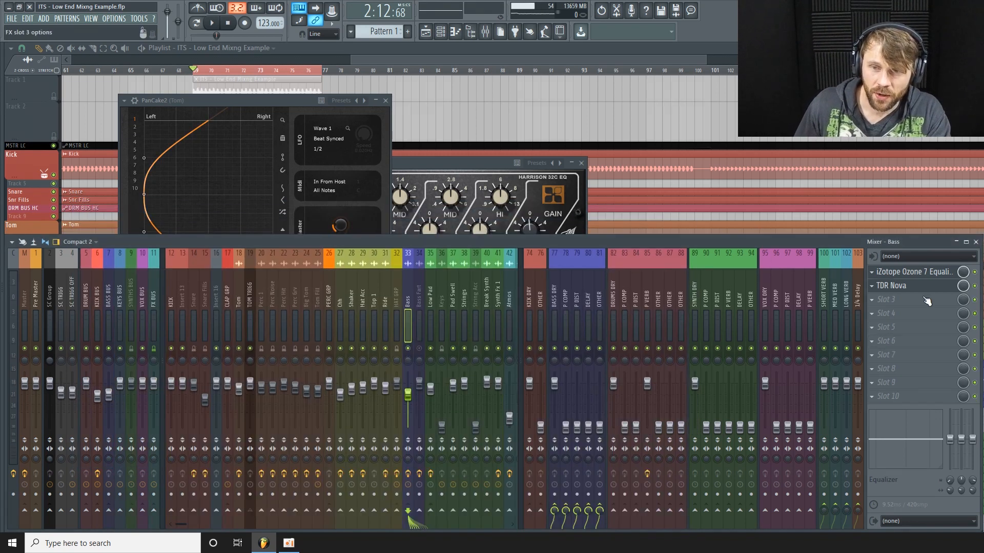
{"action": "left_click", "coordinate": [928, 288]}
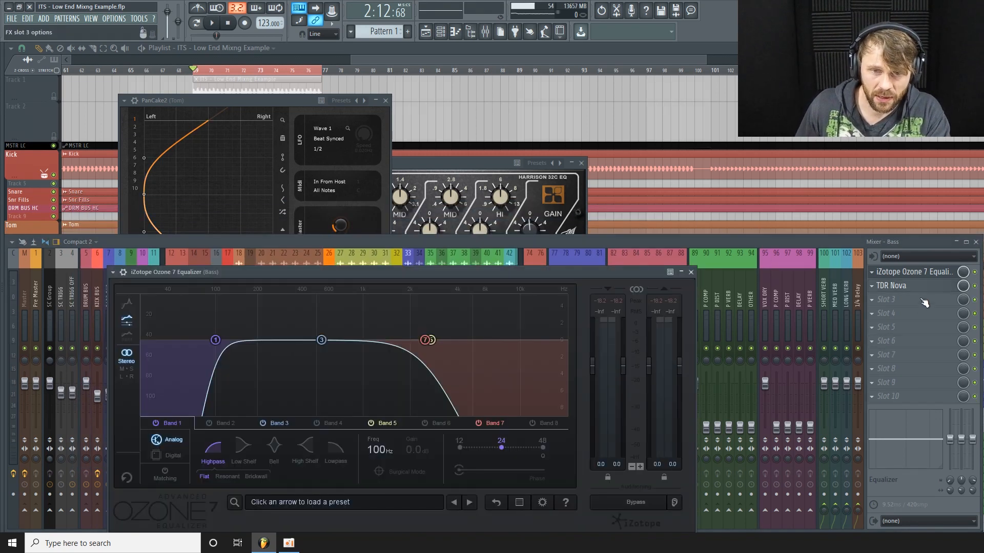
{"action": "left_click_drag", "start_coordinate": [397, 196], "coordinate": [431, 152]}
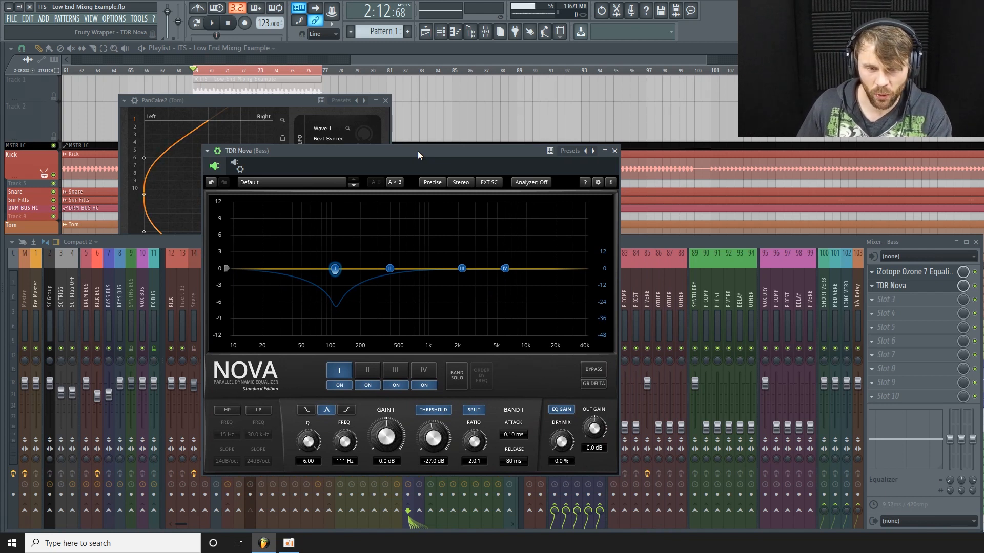
{"action": "left_click_drag", "start_coordinate": [429, 153], "coordinate": [401, 171]}
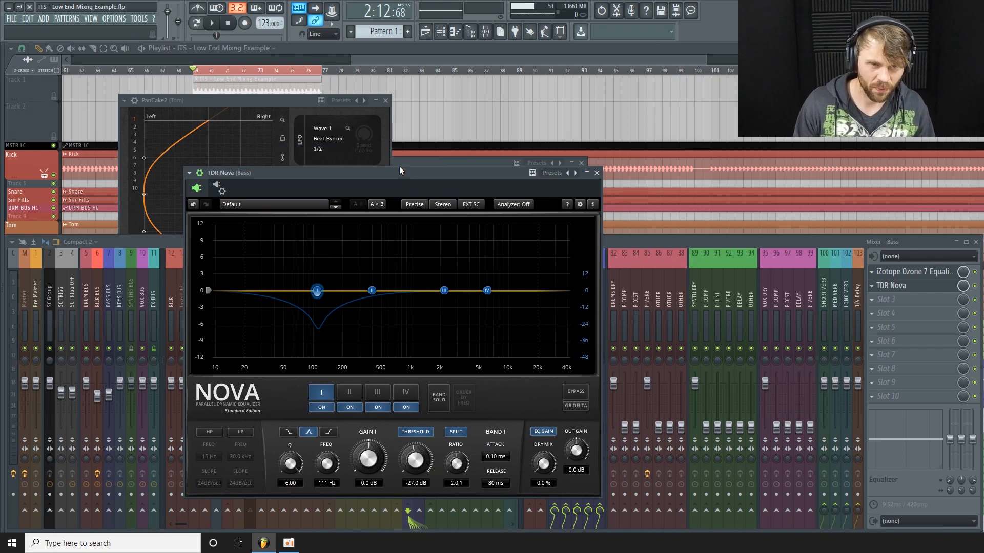
{"action": "left_click_drag", "start_coordinate": [394, 170], "coordinate": [491, 170]}
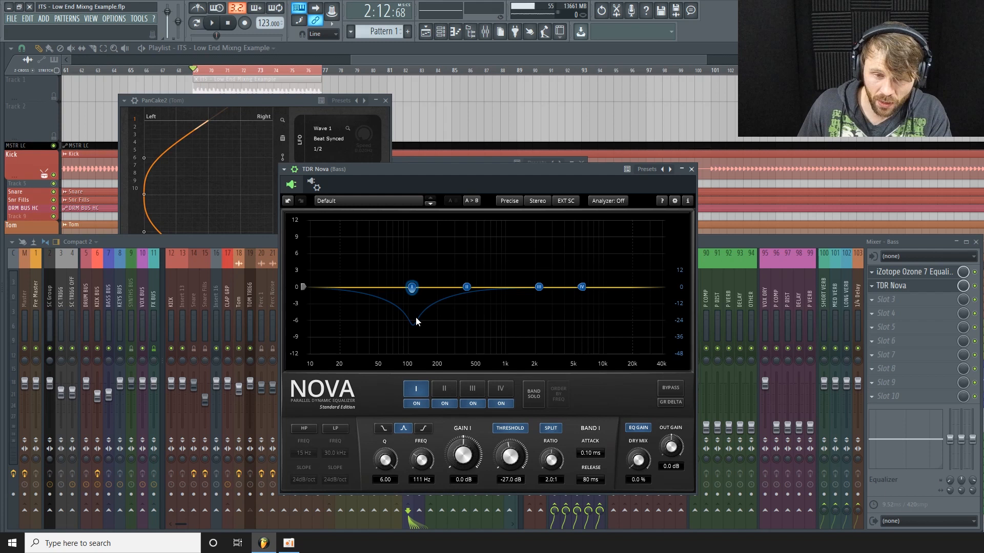
{"action": "left_click_drag", "start_coordinate": [465, 169], "coordinate": [490, 175]}
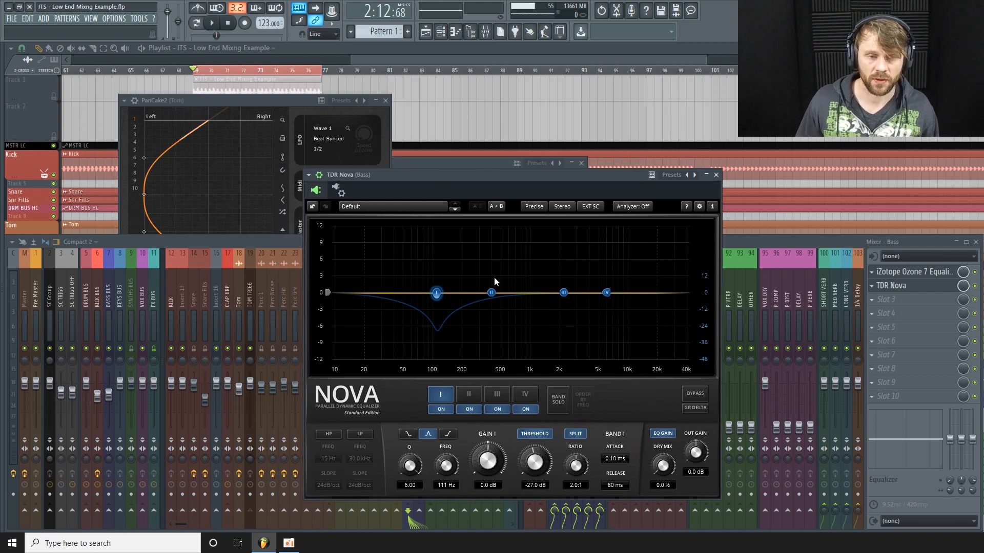
Play the loop with the Bass track's TDR Nova active, toggle the effect's slot for comparison, and stop playback.
{"action": "key", "text": "space"}
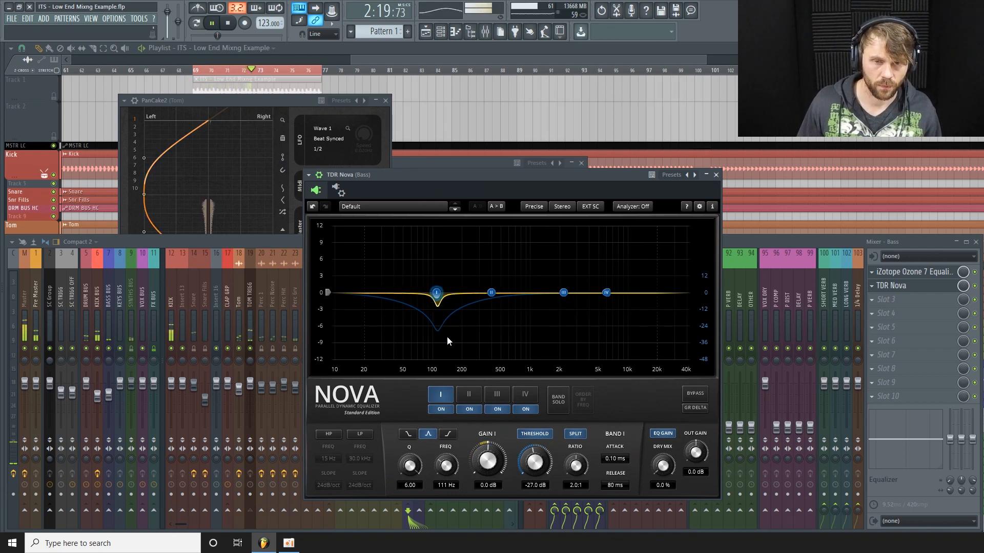
{"action": "left_click", "coordinate": [979, 289]}
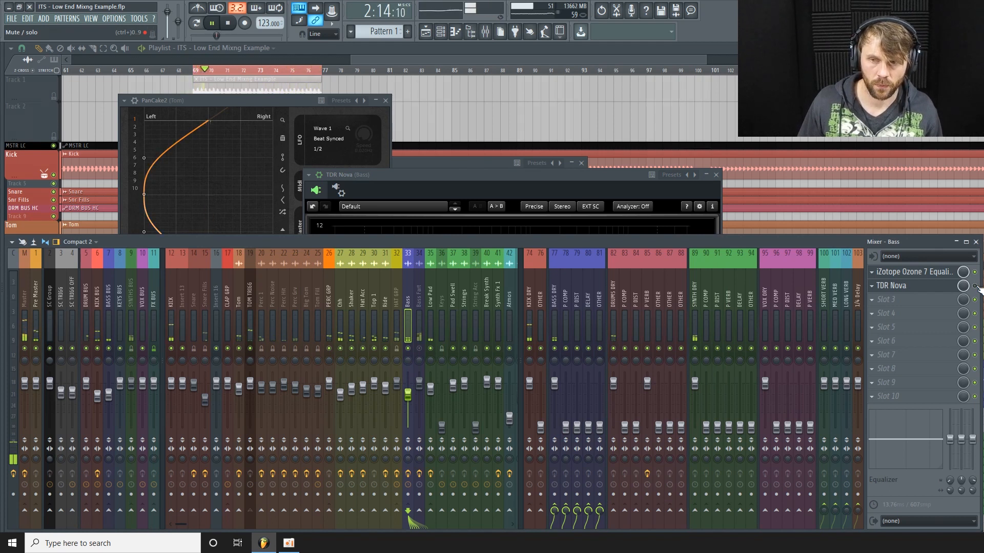
{"action": "left_click", "coordinate": [620, 179]}
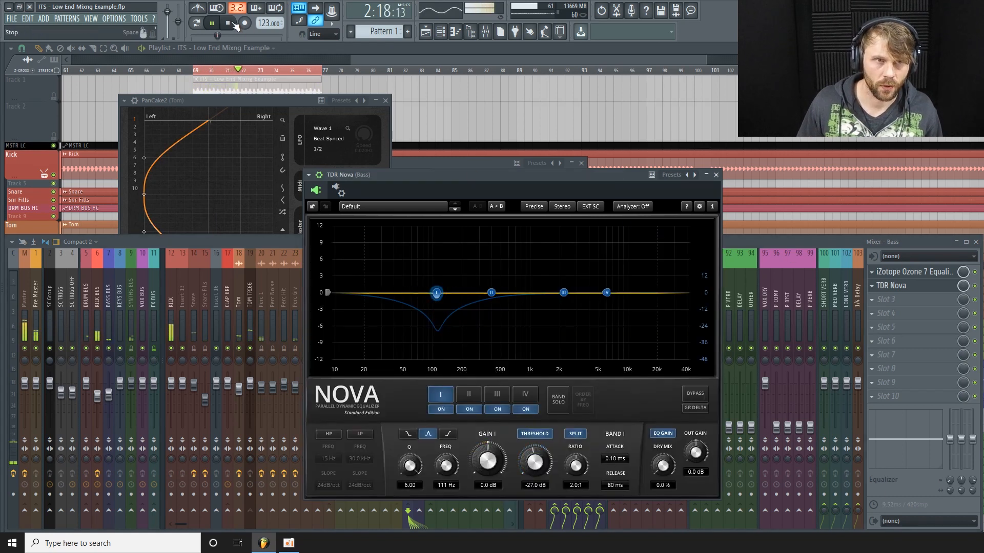
{"action": "key", "text": "space"}
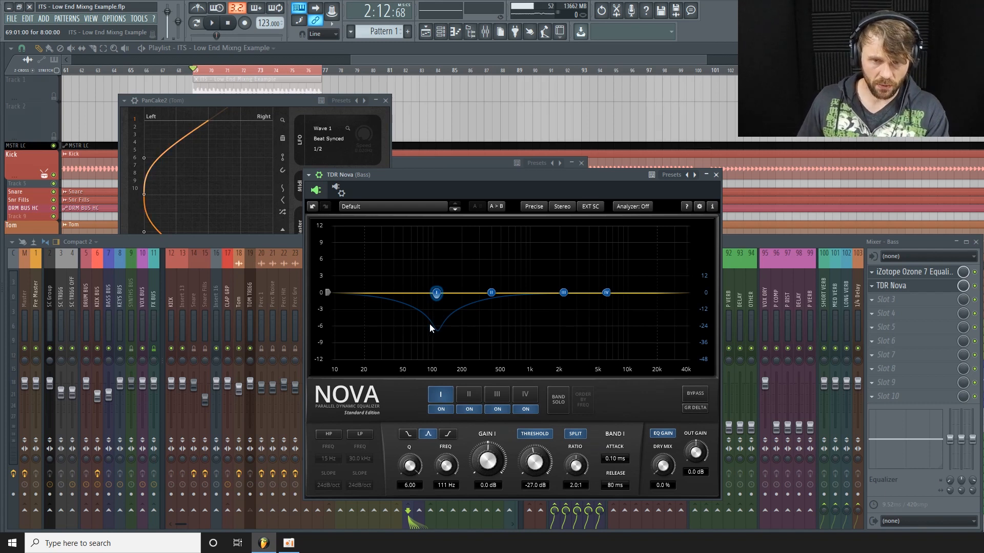
Close the Bass track's TDR Nova and the Ozone 7 Equalizer behind it.
{"action": "left_click_drag", "start_coordinate": [620, 177], "coordinate": [571, 205]}
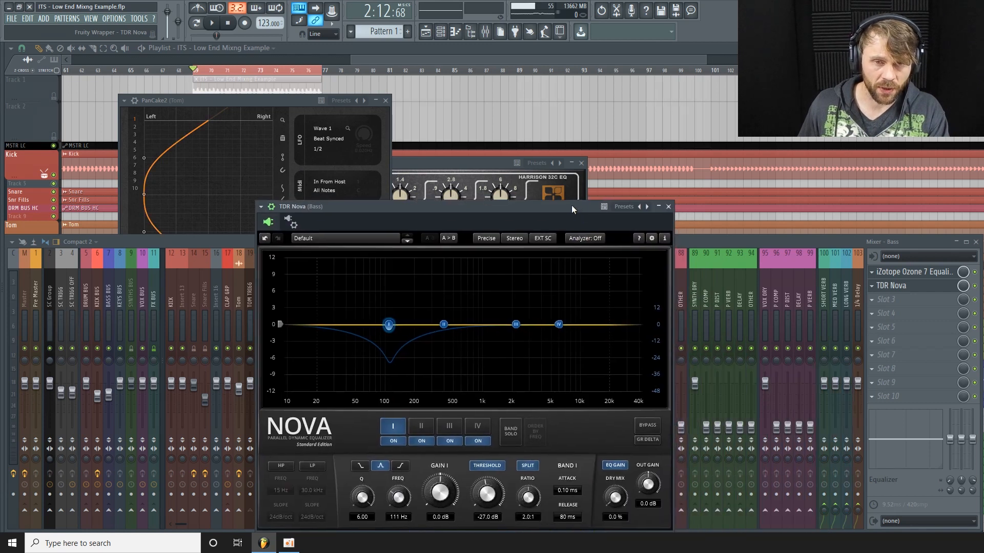
{"action": "left_click", "coordinate": [668, 207]}
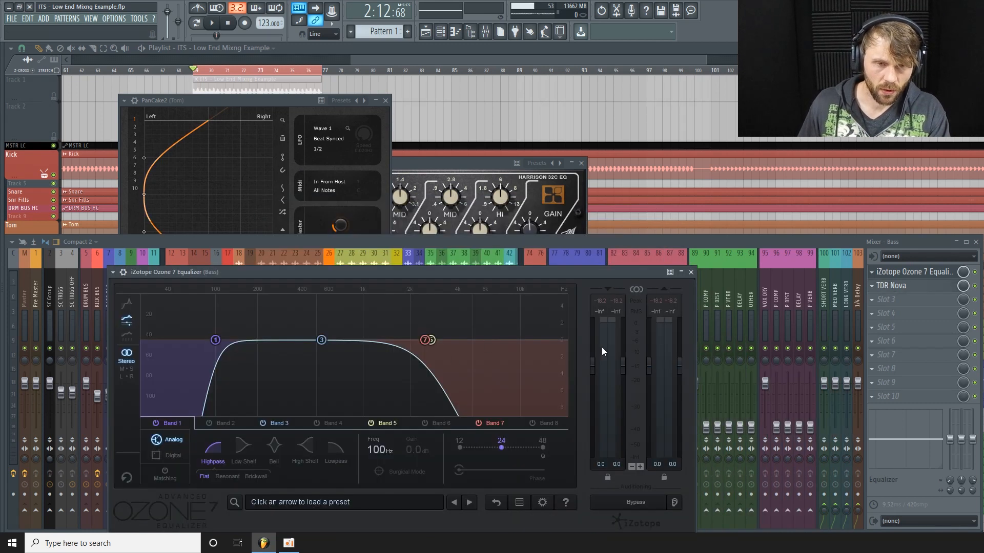
{"action": "left_click", "coordinate": [690, 272]}
Select the Bass Fart mixer track and play the loop to hear its part in the low end.
{"action": "left_click", "coordinate": [417, 293]}
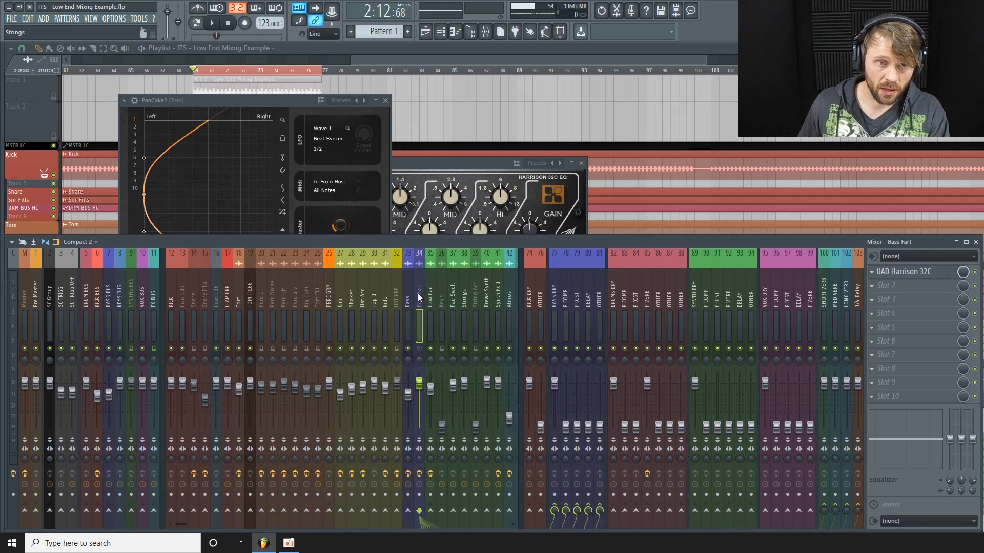
{"action": "key", "text": "space"}
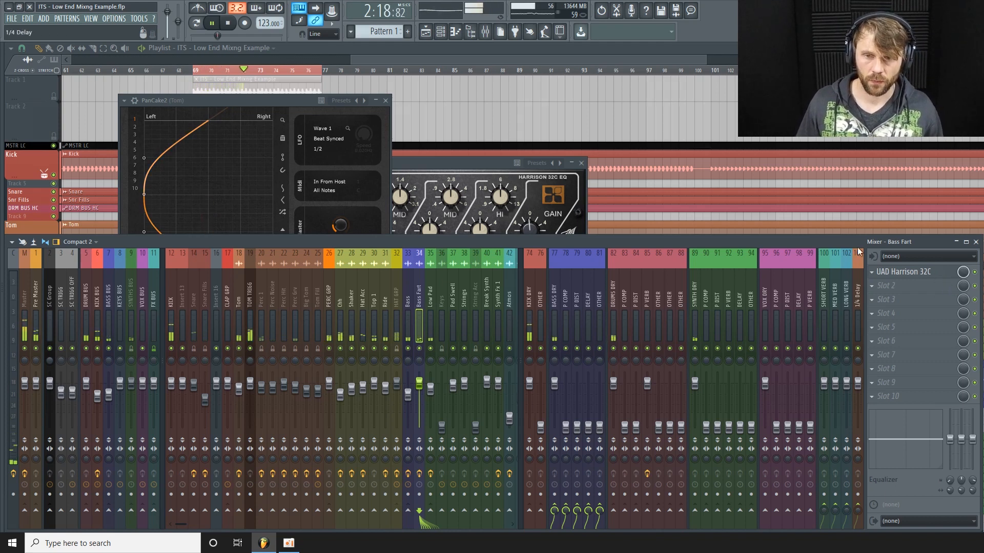
{"action": "key", "text": "space"}
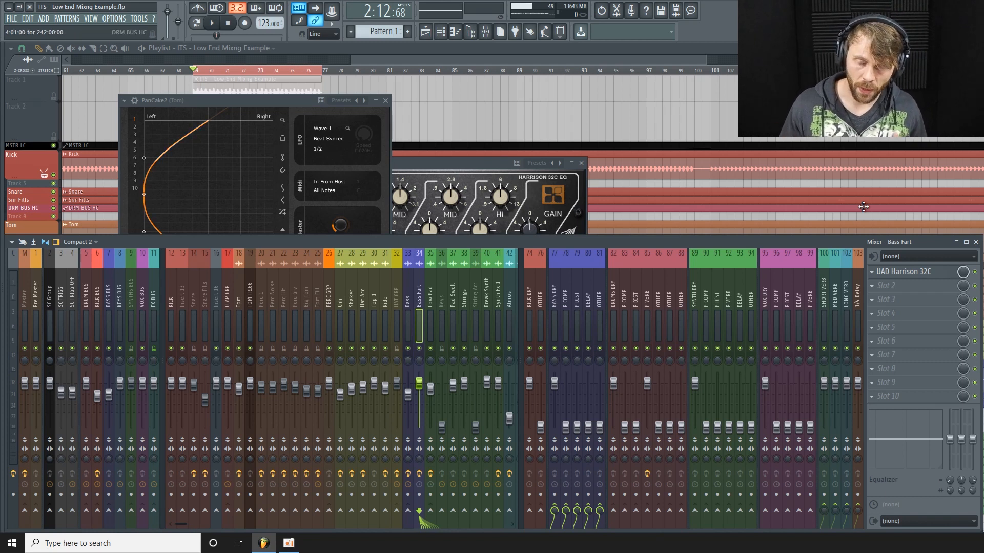
Open the Bass Fart track's UAD Harrison 32C to check its high-pass filter setting, and close the plugin.
{"action": "left_click", "coordinate": [941, 271]}
{"action": "left_click", "coordinate": [941, 271]}
{"action": "left_click", "coordinate": [941, 271]}
{"action": "left_click_drag", "start_coordinate": [333, 304], "coordinate": [244, 231]}
{"action": "left_click_drag", "start_coordinate": [112, 296], "coordinate": [115, 299]}
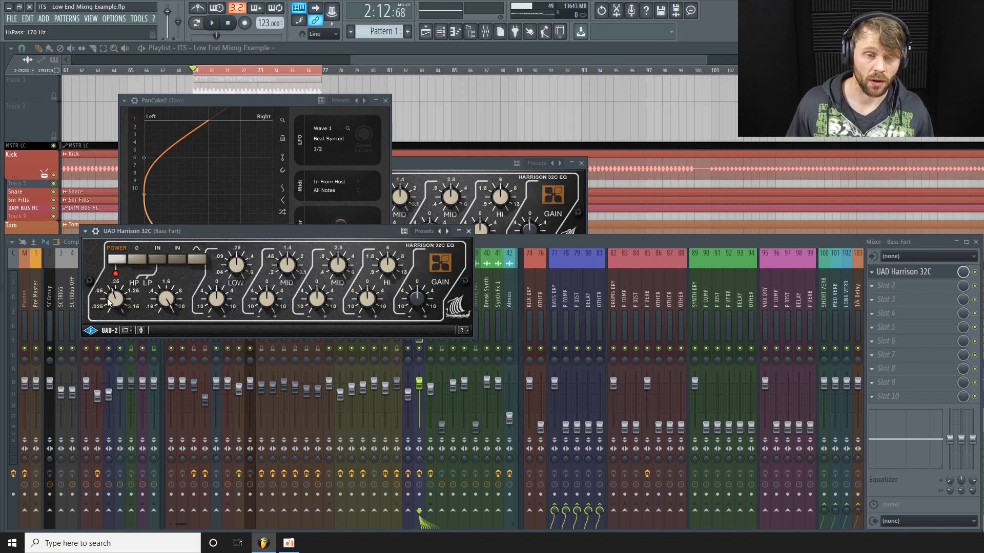
{"action": "left_click", "coordinate": [469, 231]}
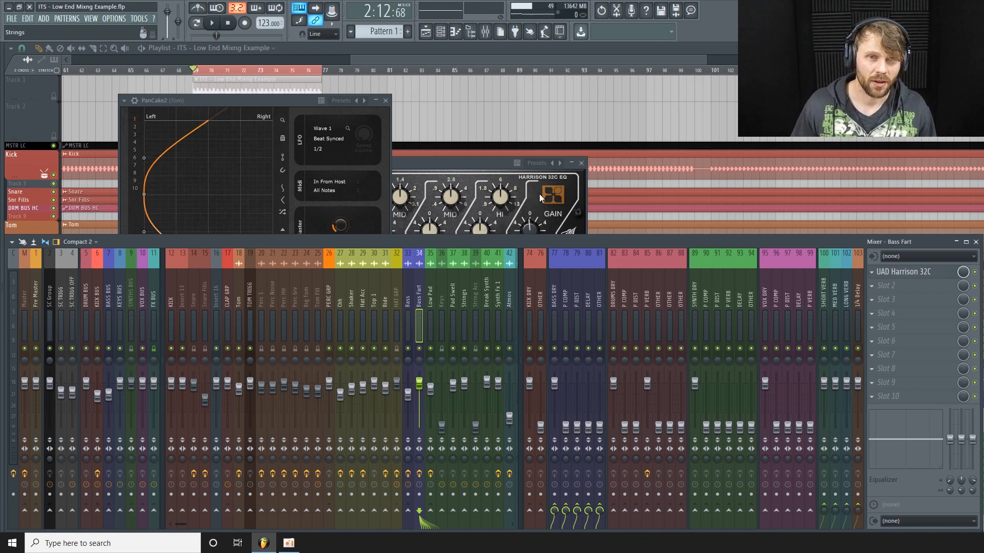
Bring the playlist in front of the mixer and plugin windows and make the Tom track slightly taller.
{"action": "left_click", "coordinate": [704, 59]}
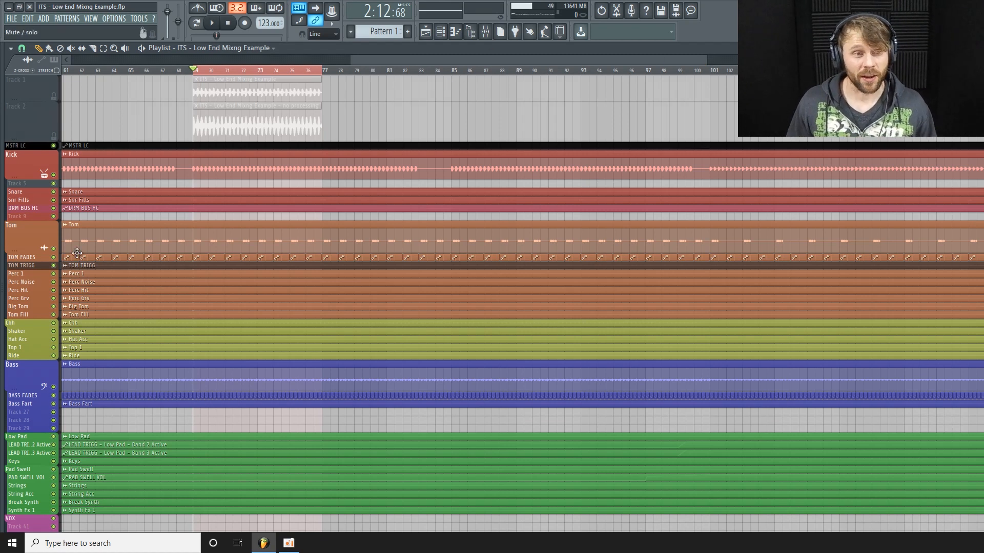
{"action": "mouse_move", "coordinate": [32, 251]}
{"action": "left_mouse_down"}
{"action": "mouse_move", "coordinate": [31, 264]}
{"action": "mouse_move", "coordinate": [32, 255]}
{"action": "left_mouse_up"}
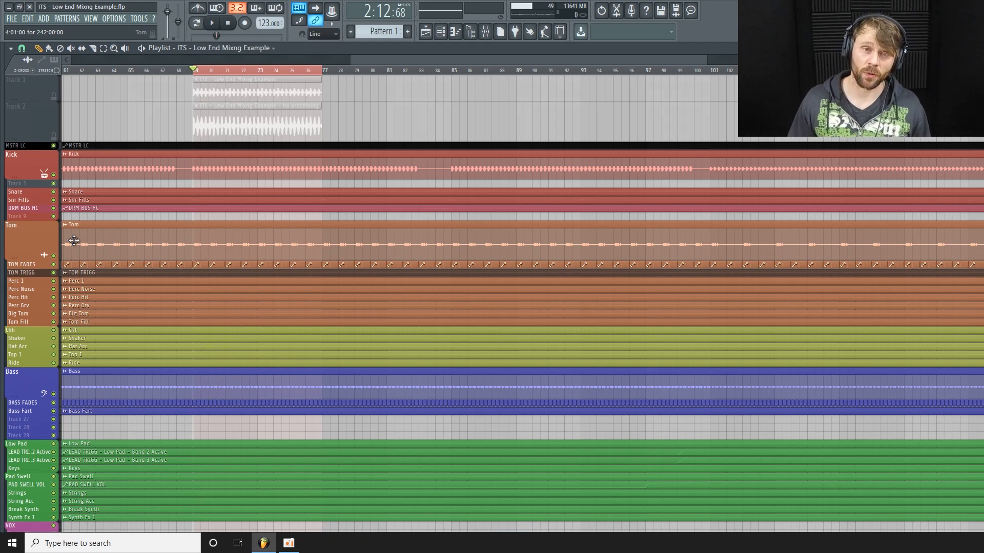
{"action": "left_click", "coordinate": [484, 32]}
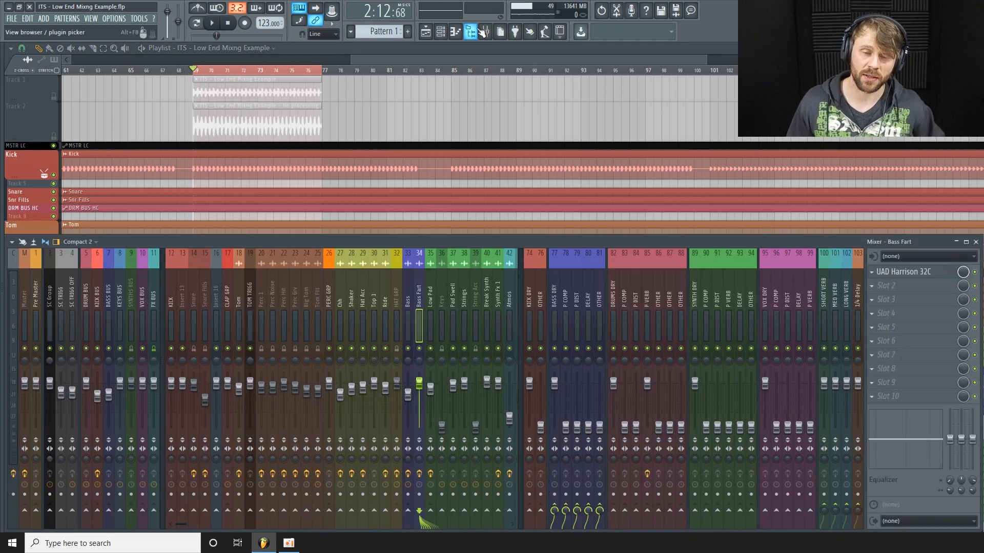
{"action": "key", "text": "F9"}
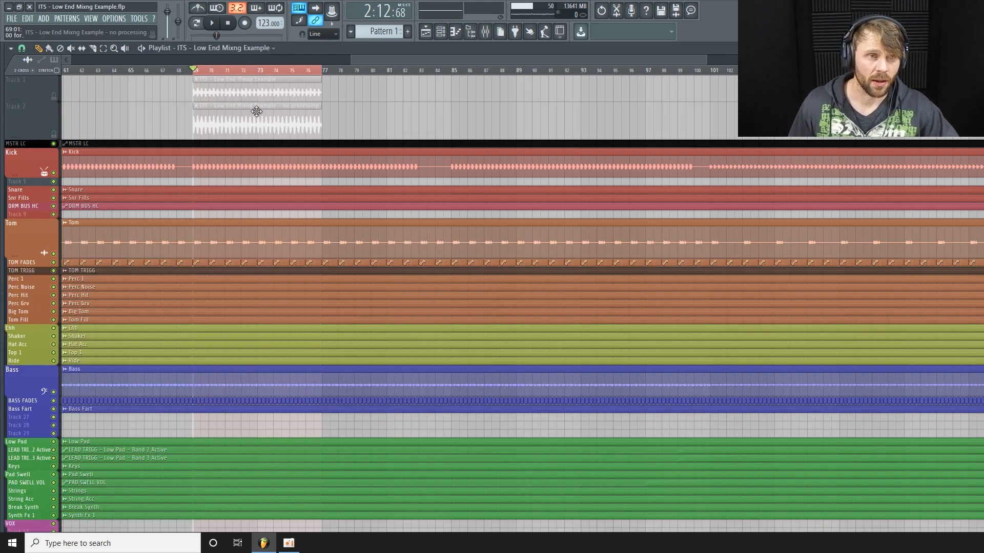
Solo Track 1, which holds the "ITS - Low End Mixing Example" clip, in the playlist.
{"action": "right_click", "coordinate": [54, 97]}
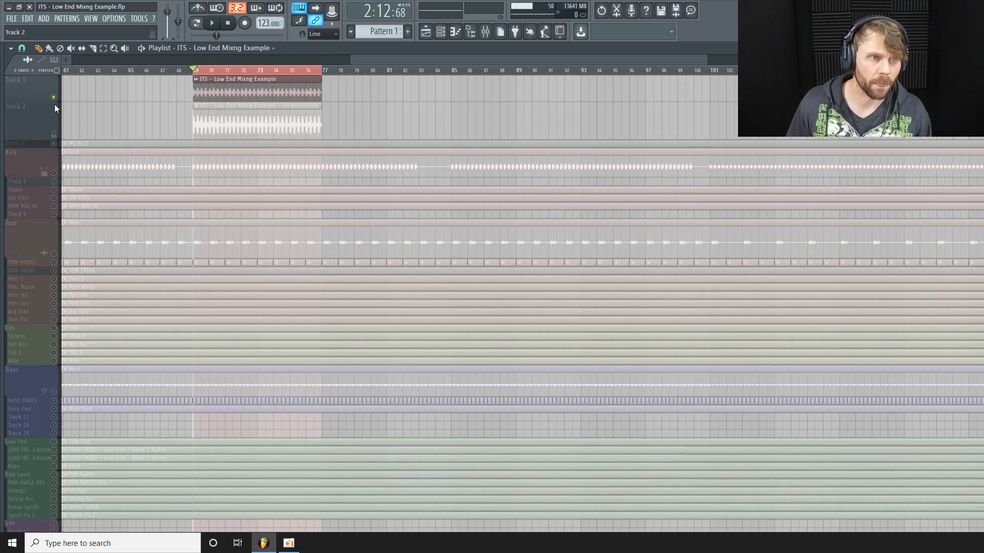
{"action": "right_click", "coordinate": [54, 97]}
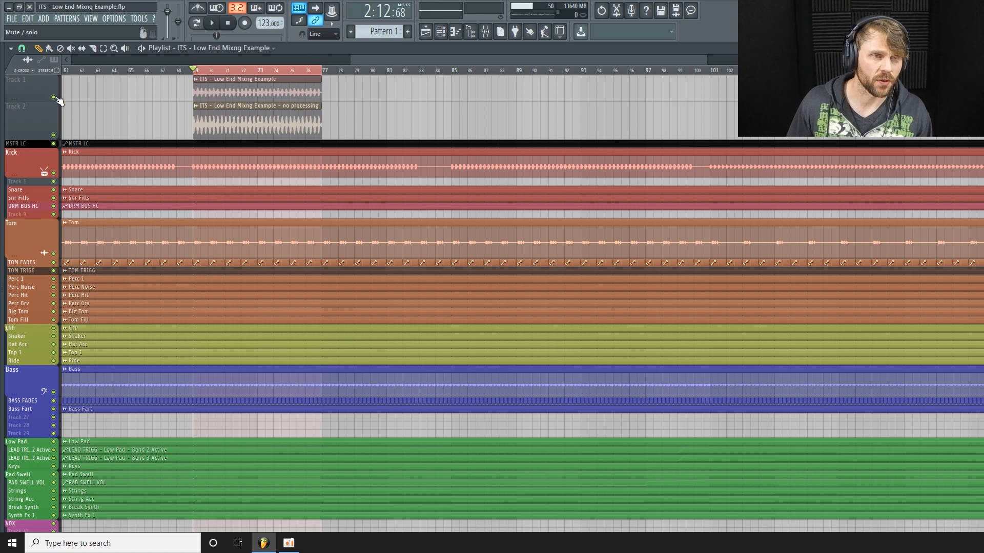
{"action": "right_click", "coordinate": [53, 97]}
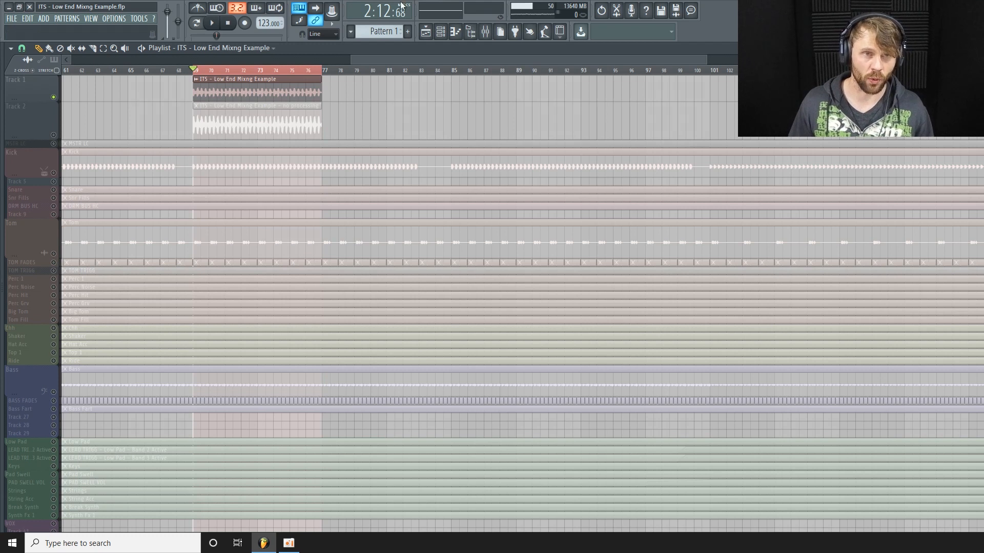
{"action": "left_click", "coordinate": [486, 31]}
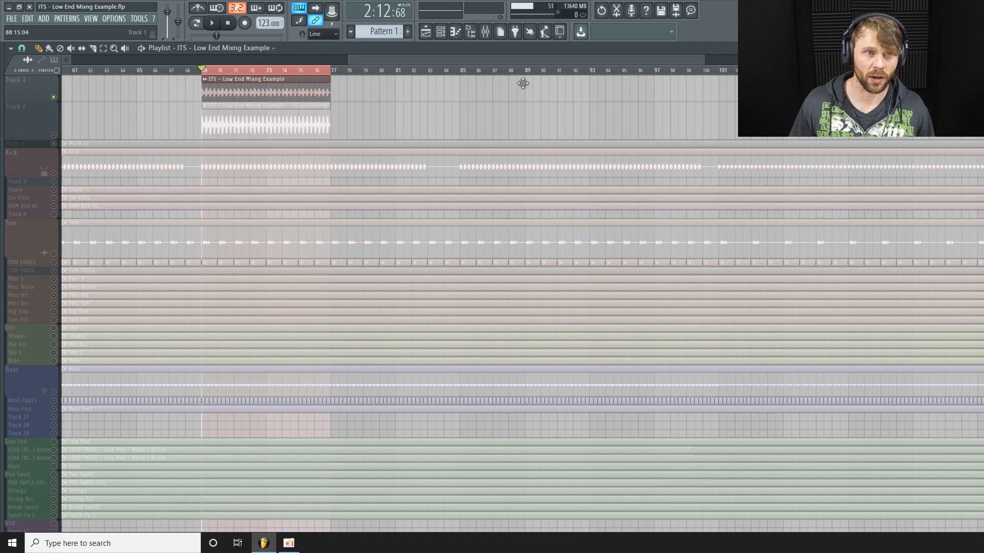
{"action": "left_click", "coordinate": [486, 32]}
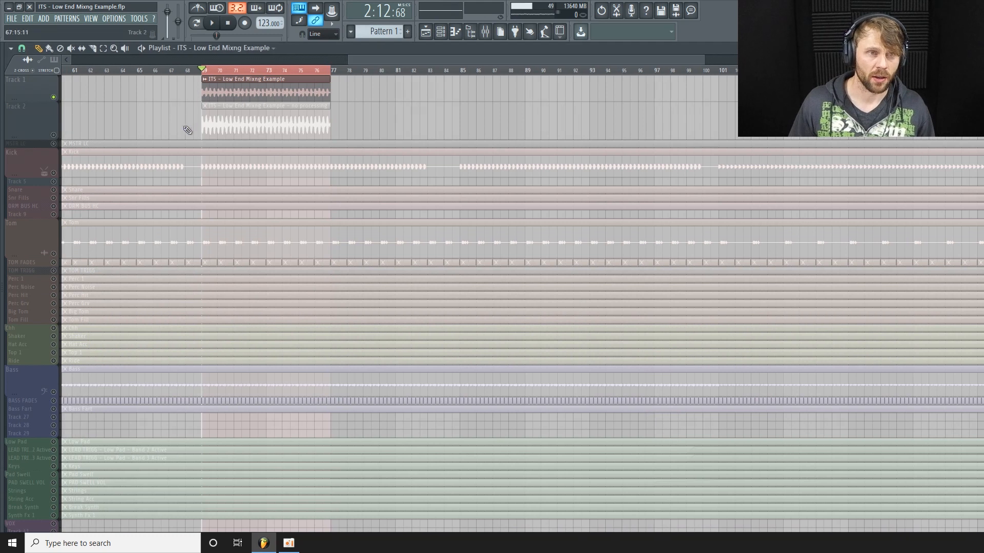
Compare the processed Track 1 with the "no processing" Track 2 by alternating solos during loop playback, ending on Track 1, and stop.
{"action": "key", "text": "space"}
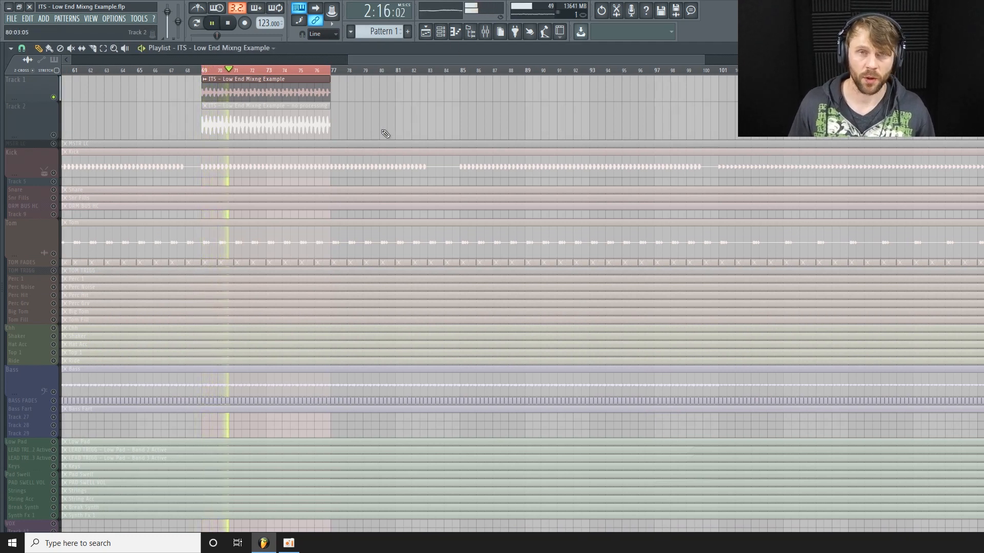
{"action": "right_click", "coordinate": [54, 135]}
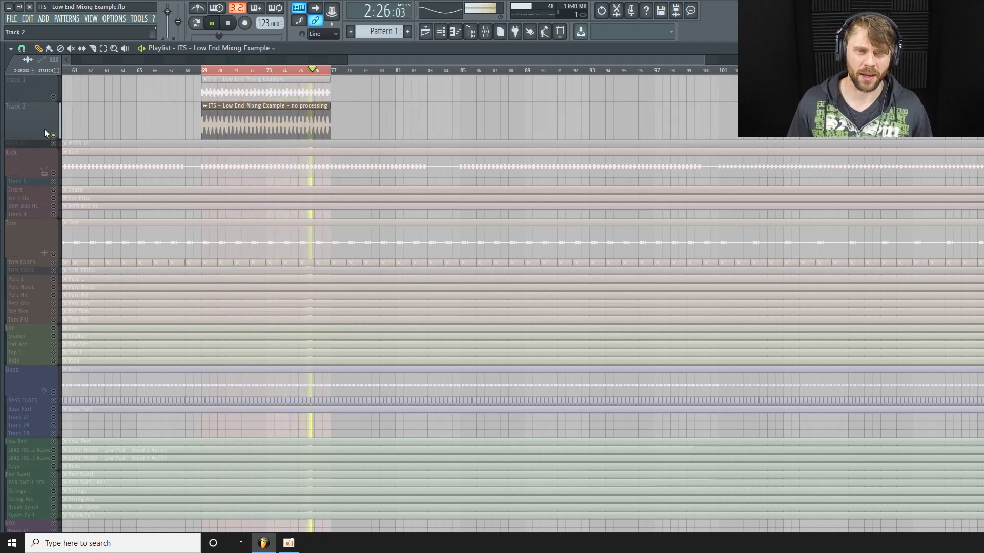
{"action": "right_click", "coordinate": [55, 98]}
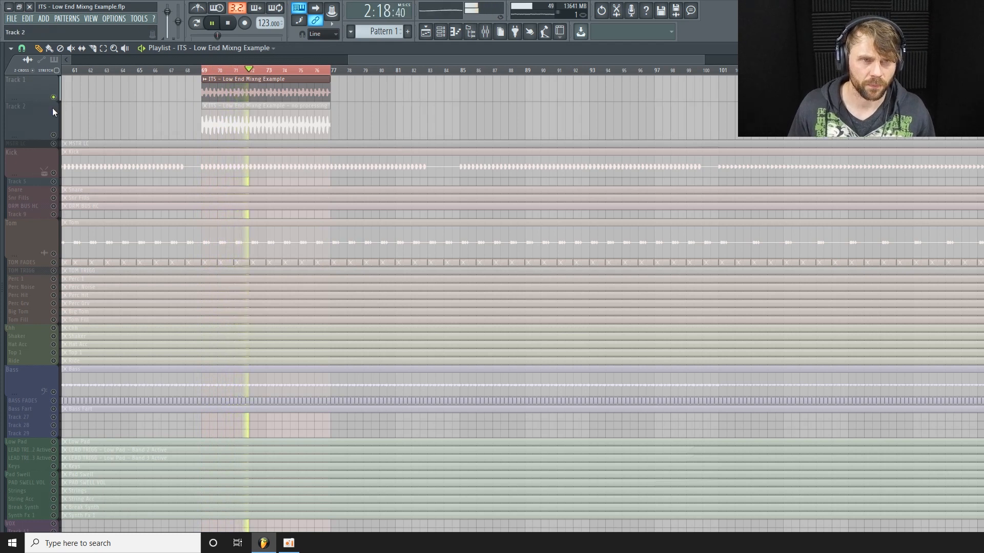
{"action": "right_click", "coordinate": [56, 136]}
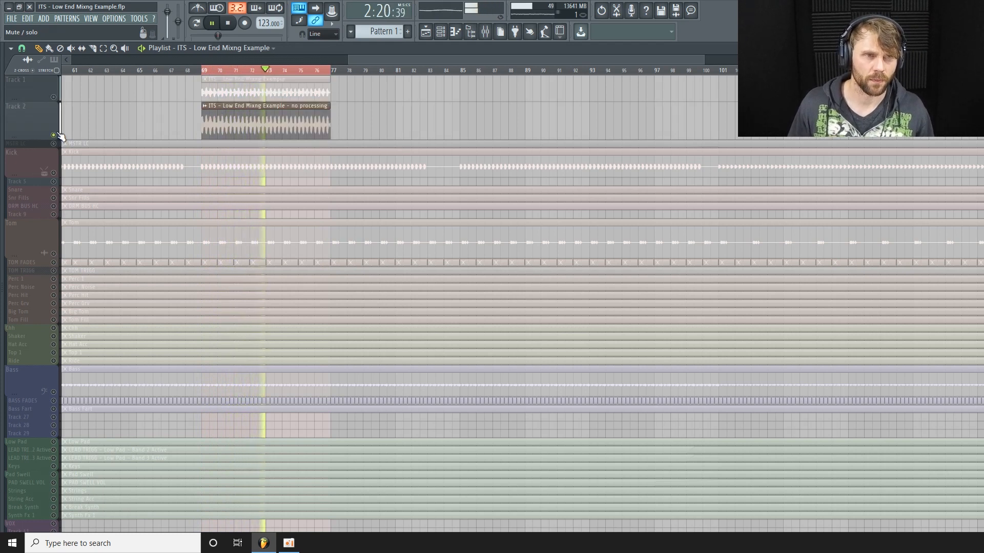
{"action": "right_click", "coordinate": [54, 98]}
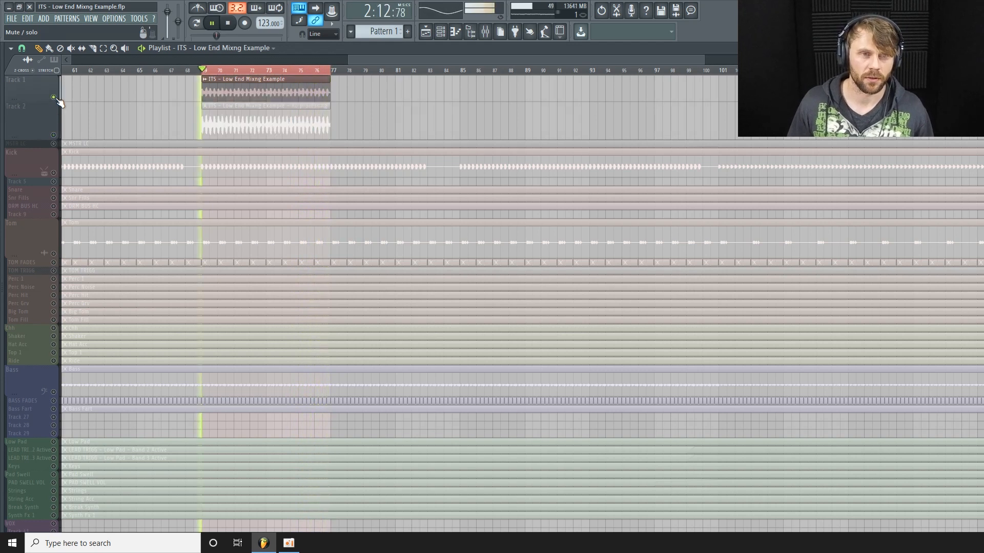
{"action": "right_click", "coordinate": [53, 135]}
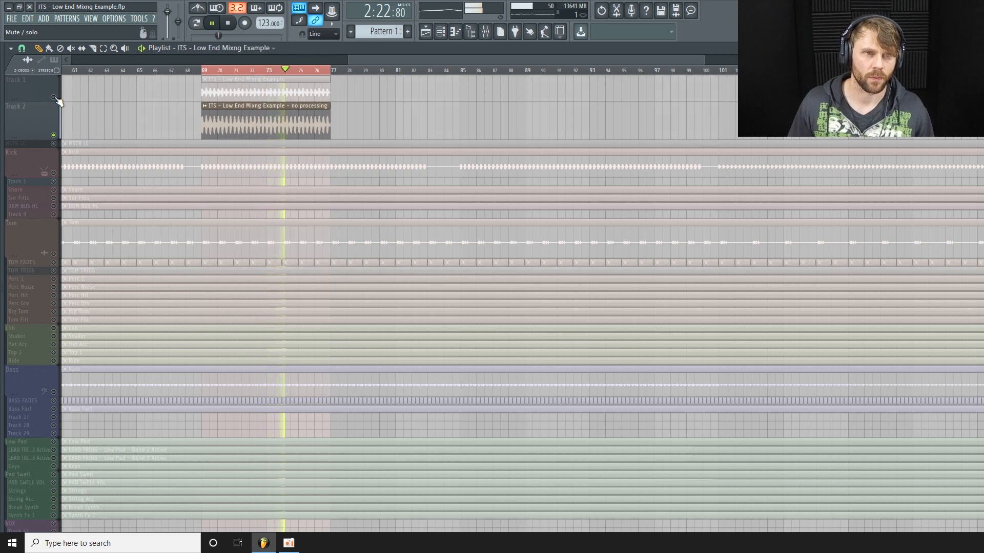
{"action": "right_click", "coordinate": [53, 97]}
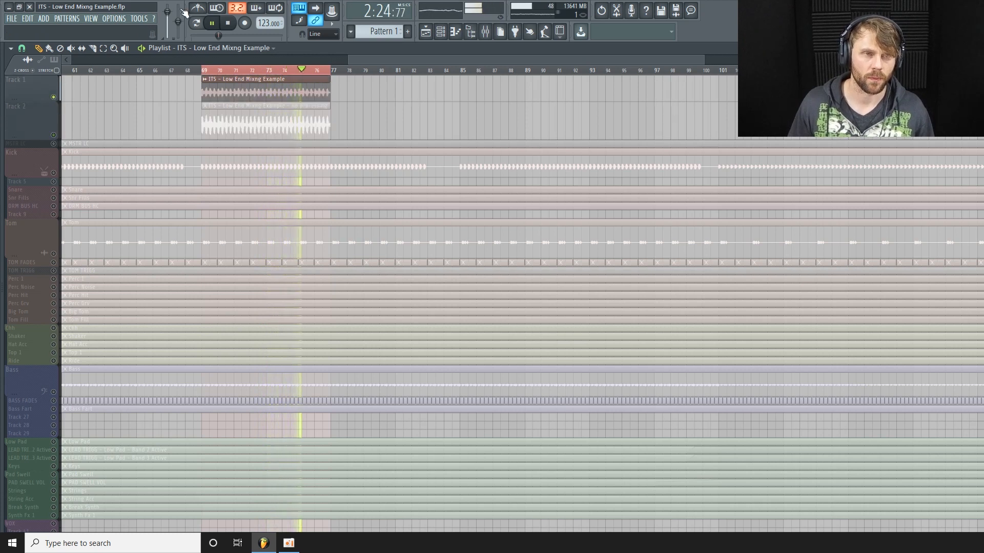
{"action": "left_click", "coordinate": [228, 24]}
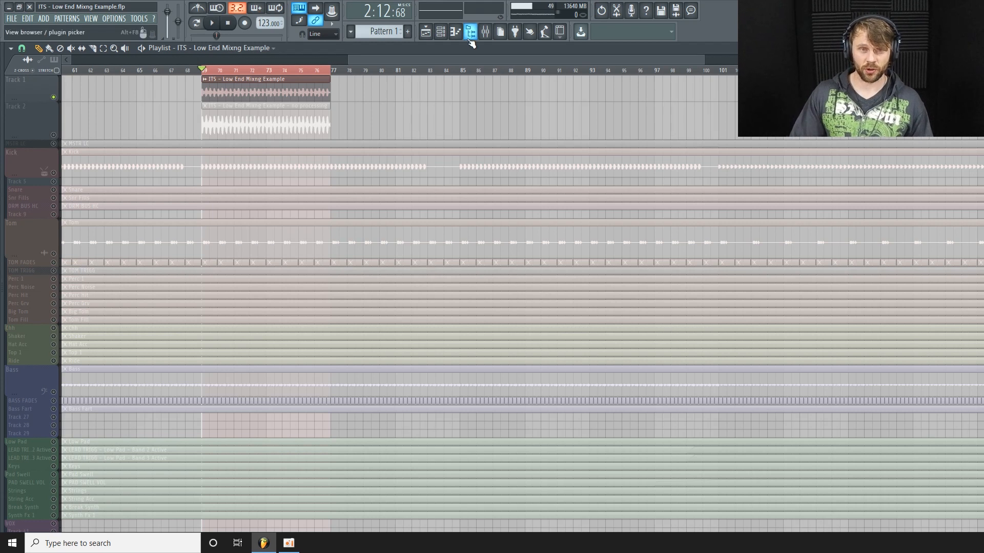
Return from the mixer to the playlist, enlarge the Tom track's height a little and show a wider range of bars.
{"action": "left_click", "coordinate": [485, 32]}
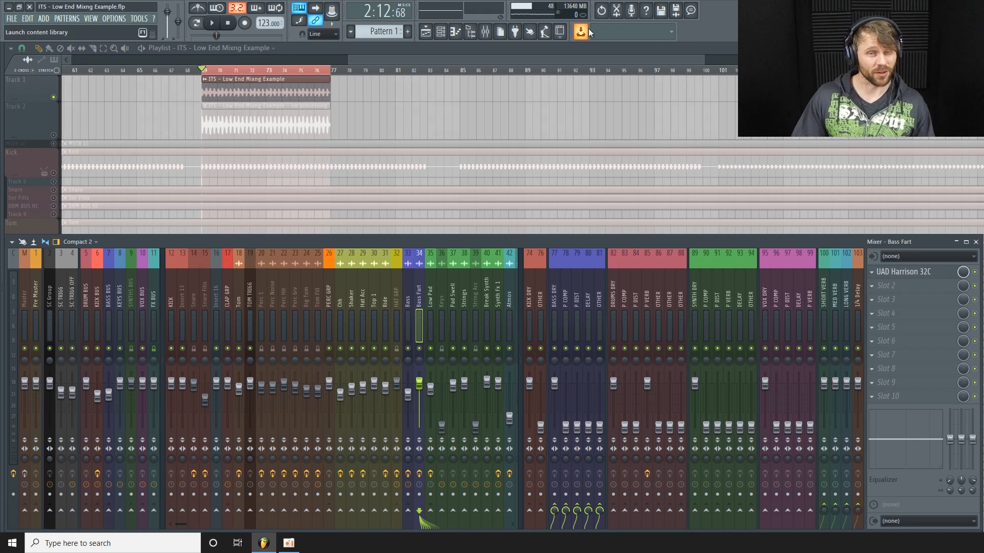
{"action": "key", "text": "F9"}
{"action": "mouse_move", "coordinate": [24, 258]}
{"action": "left_mouse_down"}
{"action": "mouse_move", "coordinate": [27, 249]}
{"action": "mouse_move", "coordinate": [27, 257]}
{"action": "left_mouse_up"}
{"action": "left_click_drag", "start_coordinate": [704, 59], "coordinate": [717, 60]}
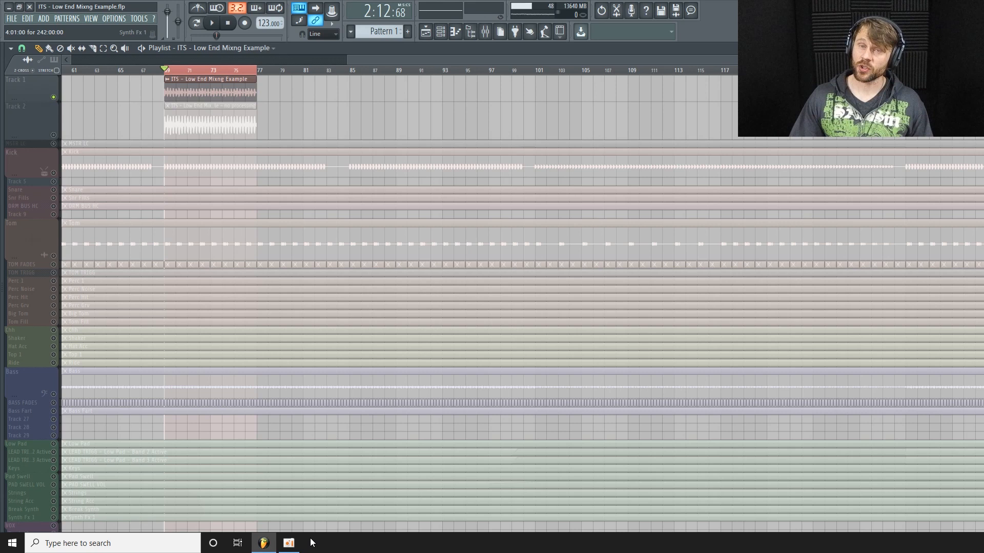
{"action": "mouse_move", "coordinate": [295, 547]}
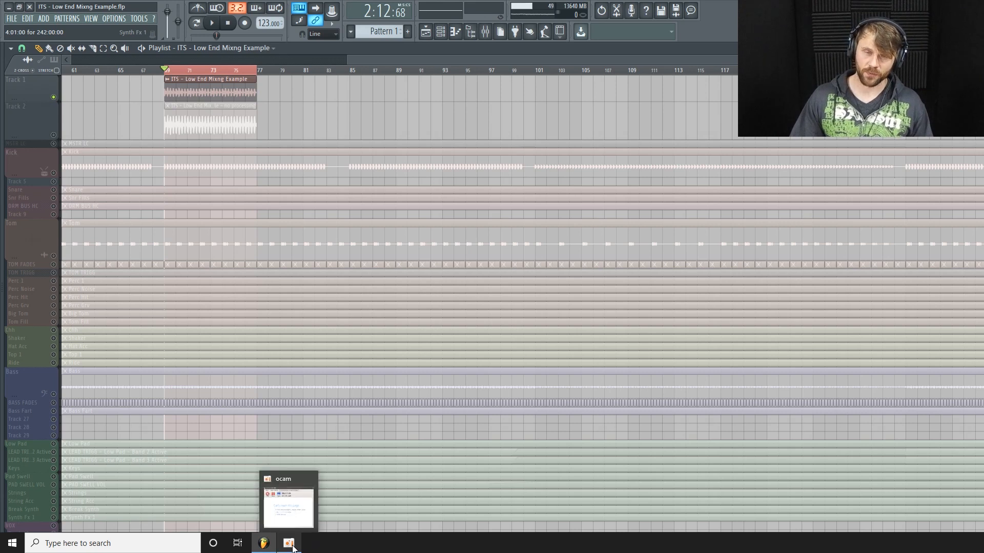